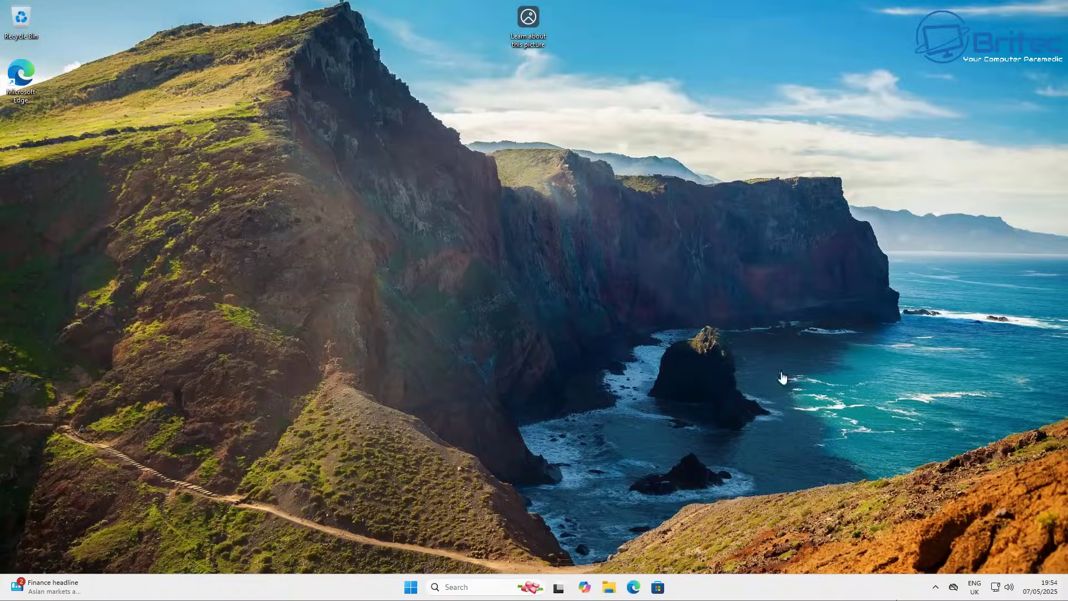
Search the Start menu for regedit and launch Registry Editor
left_click(412, 588)
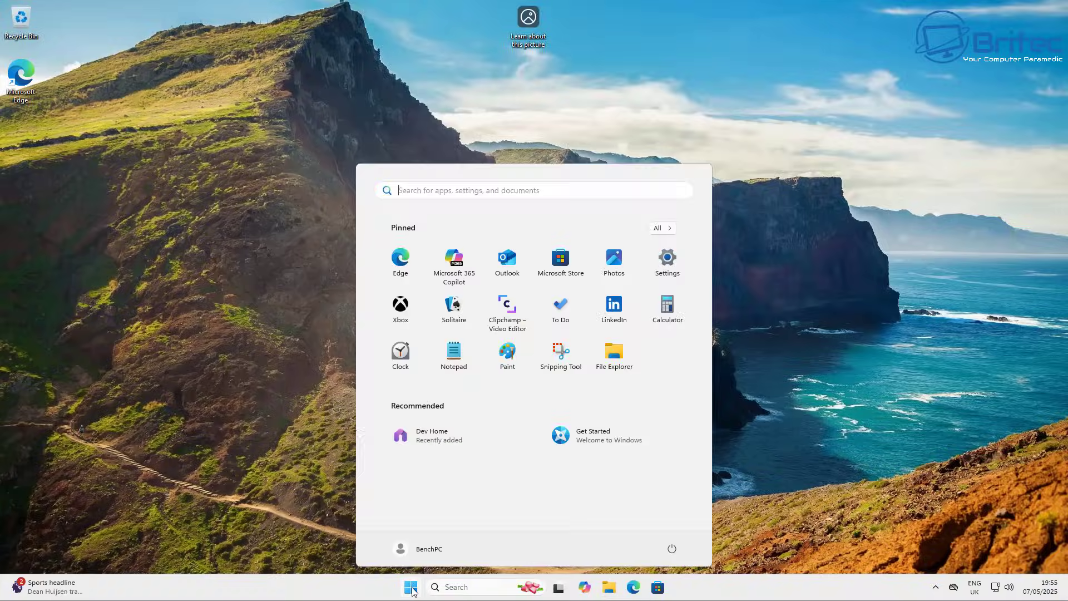
type("regedi")
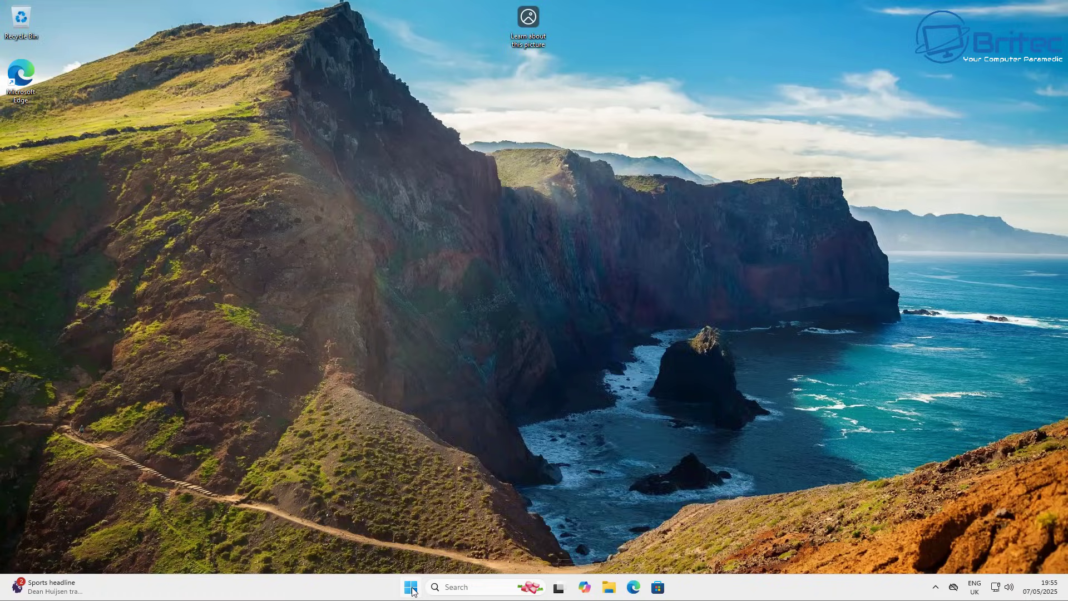
type("t")
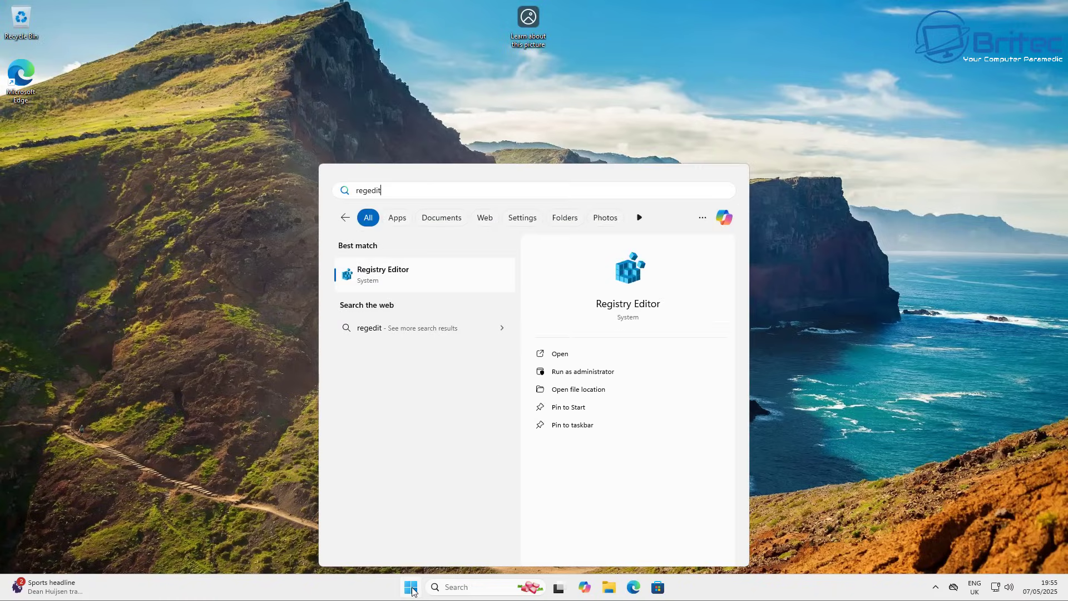
left_click(396, 278)
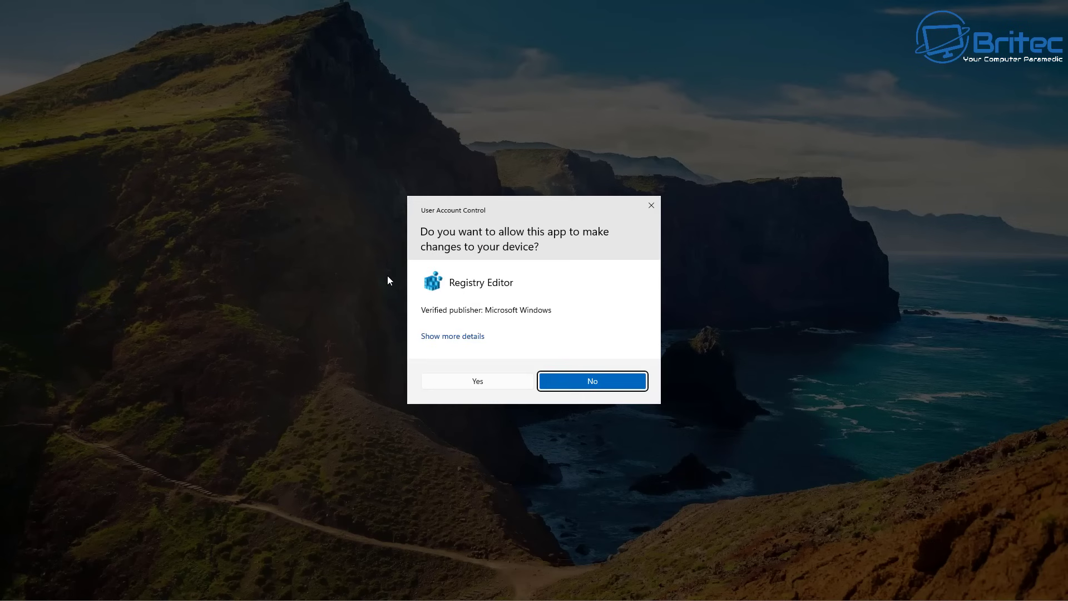
Approve the admin prompt, then browse to HKEY_CURRENT_USER\Control Panel\Desktop to list its values
left_click(477, 378)
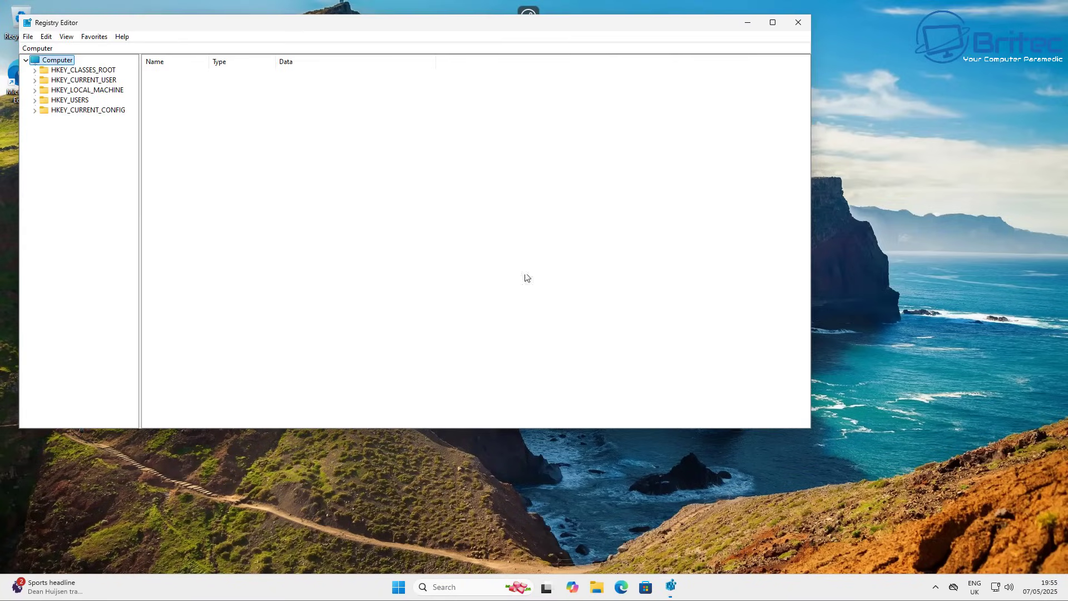
left_click_drag(312, 26, 473, 111)
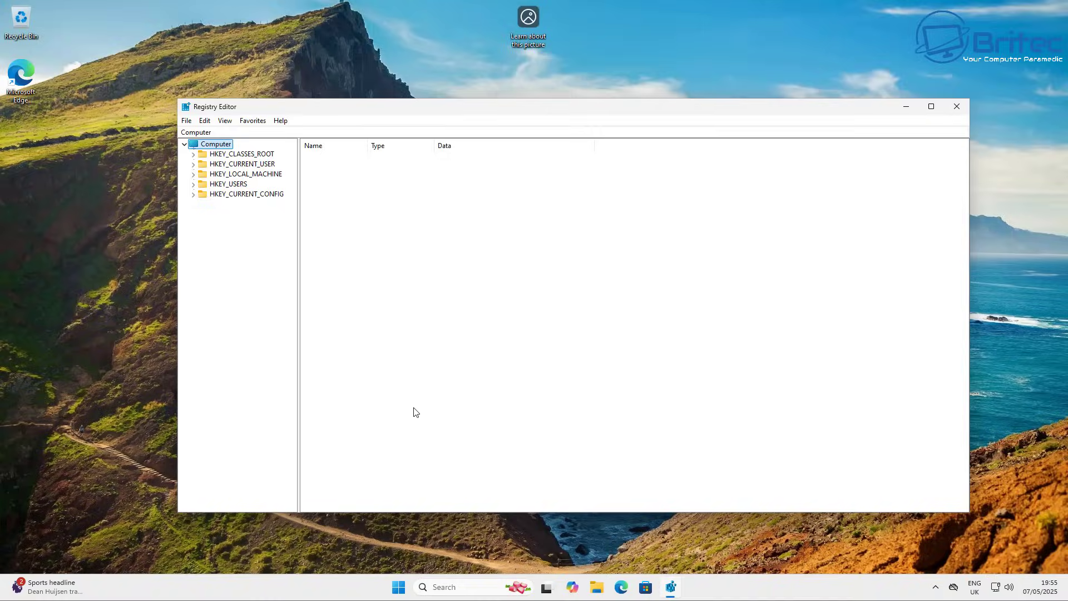
left_click(242, 165)
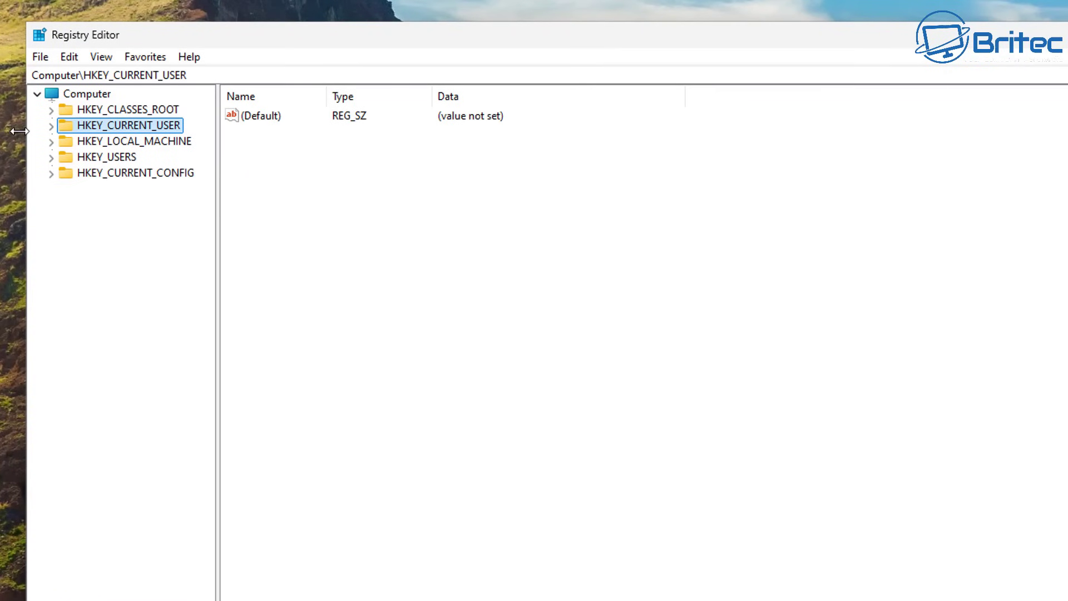
left_click(51, 126)
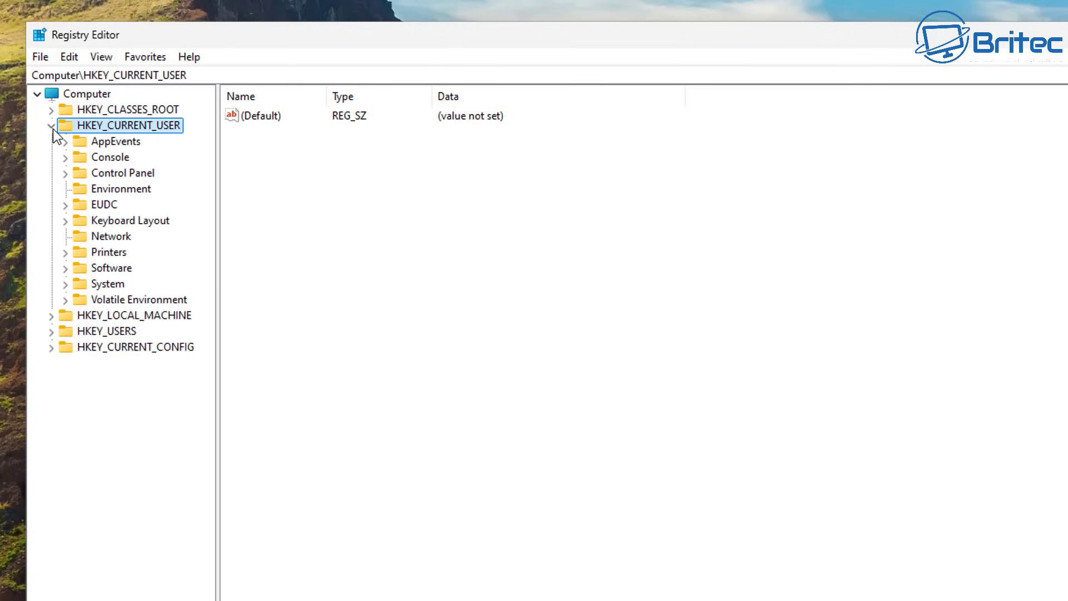
left_click(132, 176)
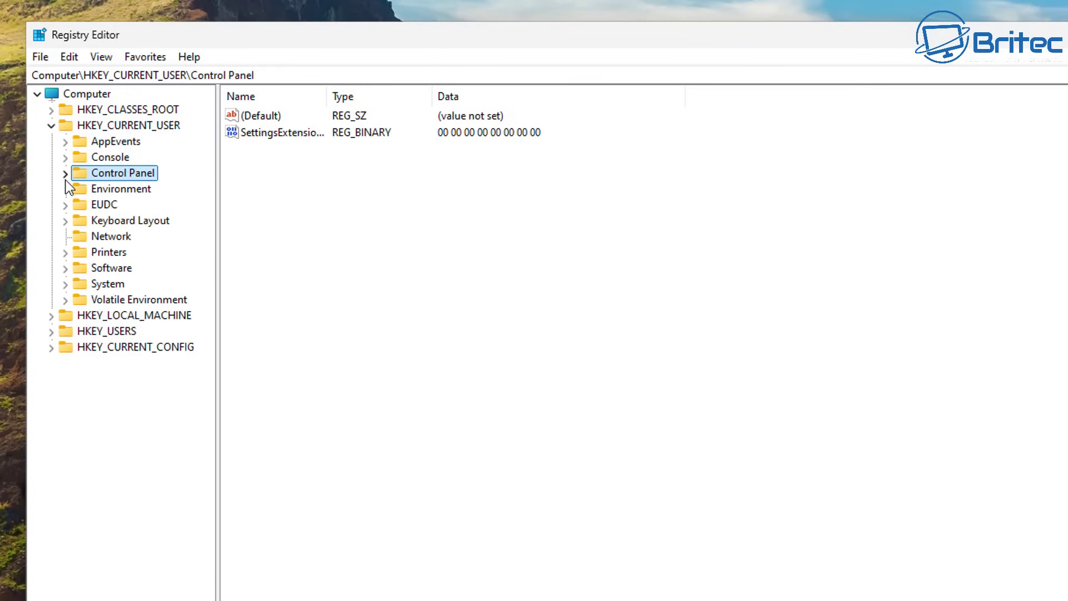
left_click(65, 175)
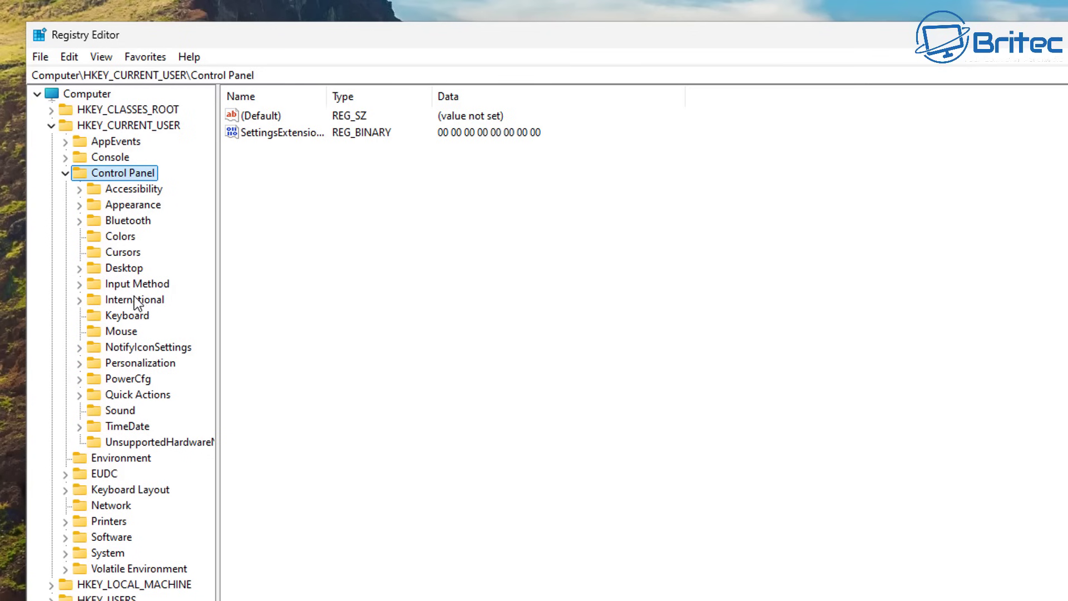
left_click(127, 271)
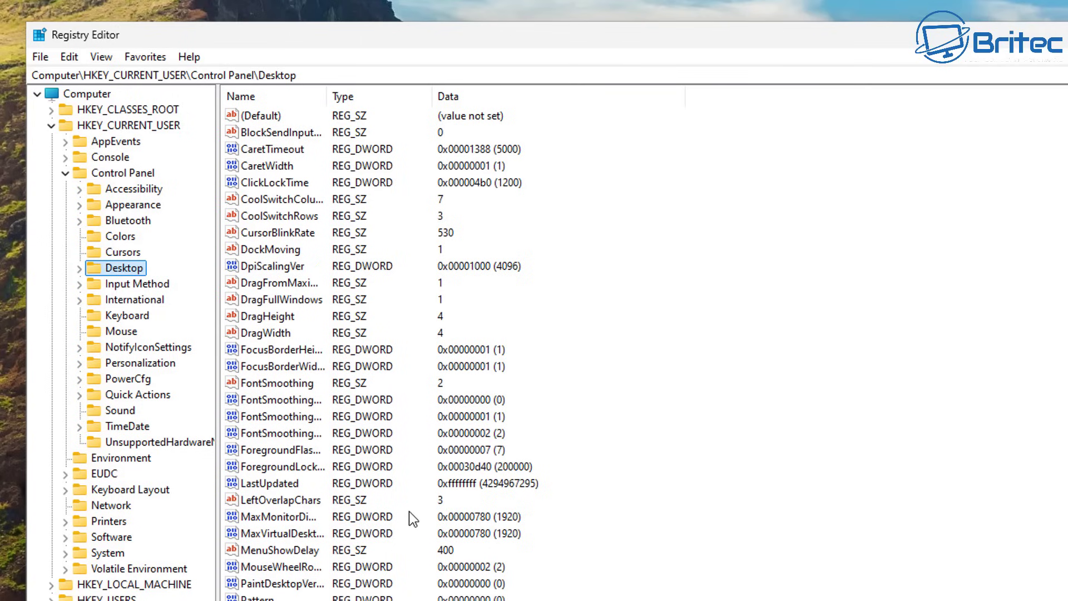
Create a new REG_SZ string value named AutoEndTasks in the Desktop values pane
right_click(609, 272)
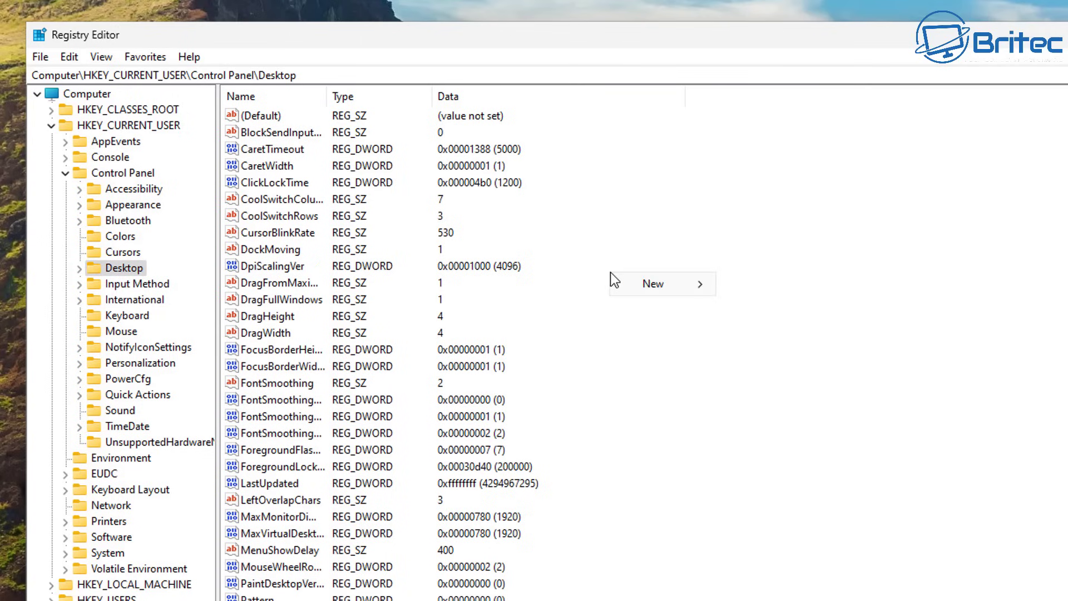
mouse_move(660, 287)
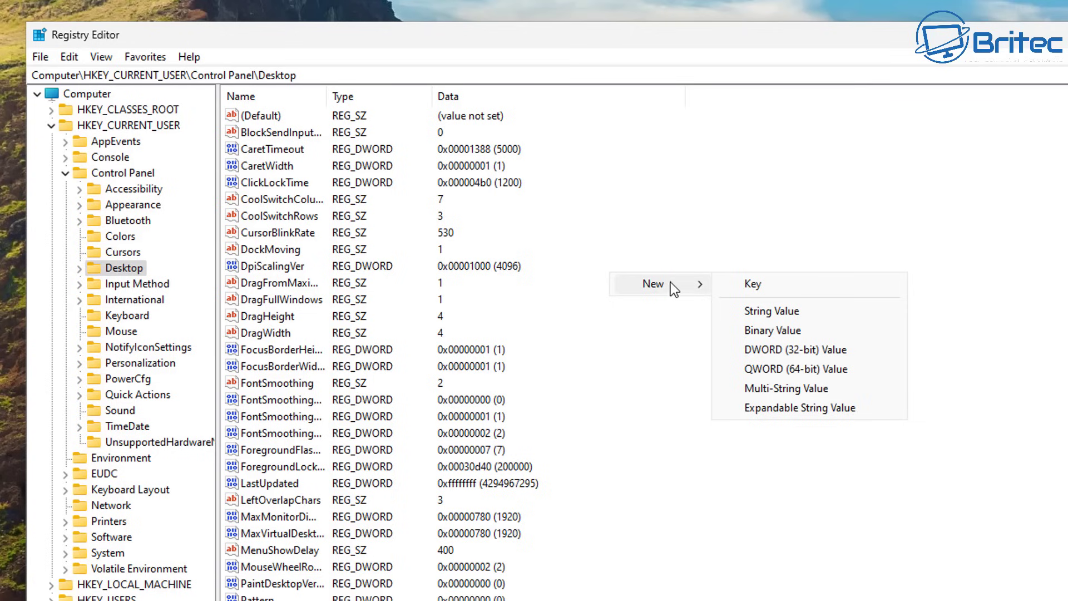
left_click(790, 315)
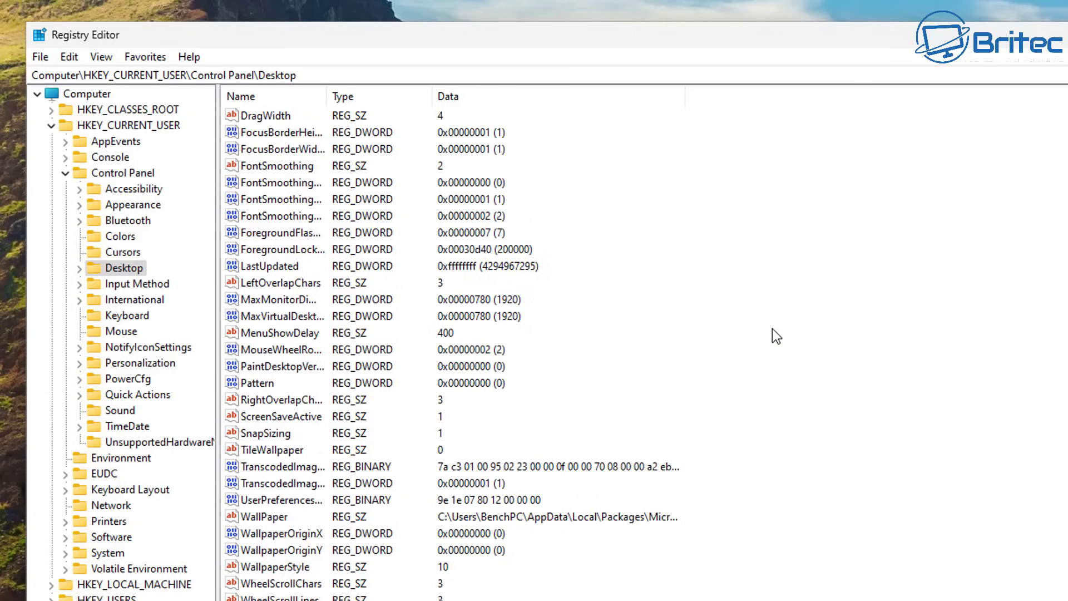
type("A")
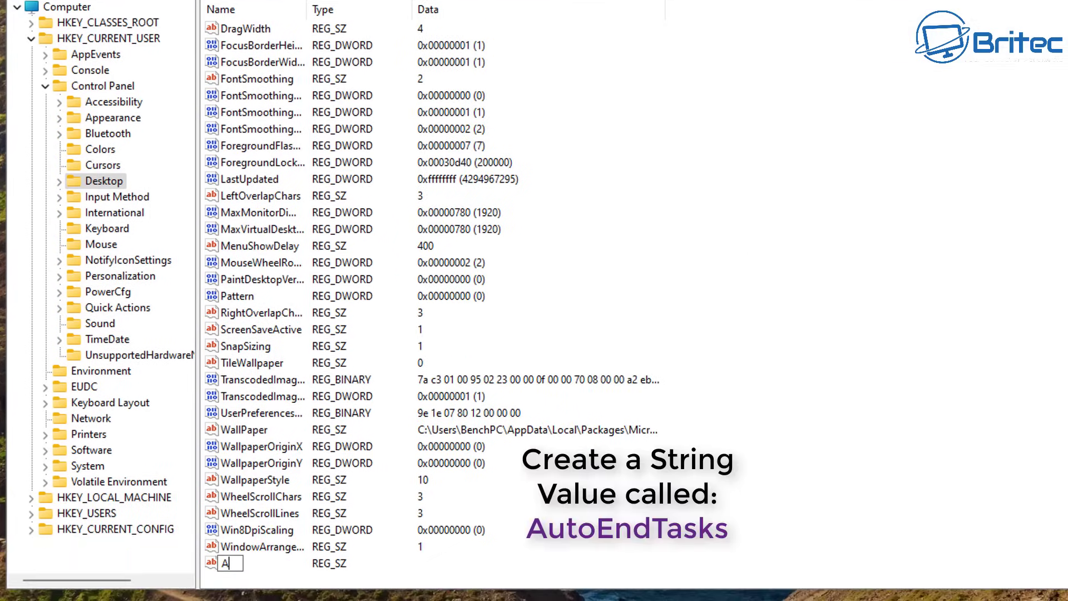
type("utoEndTasks")
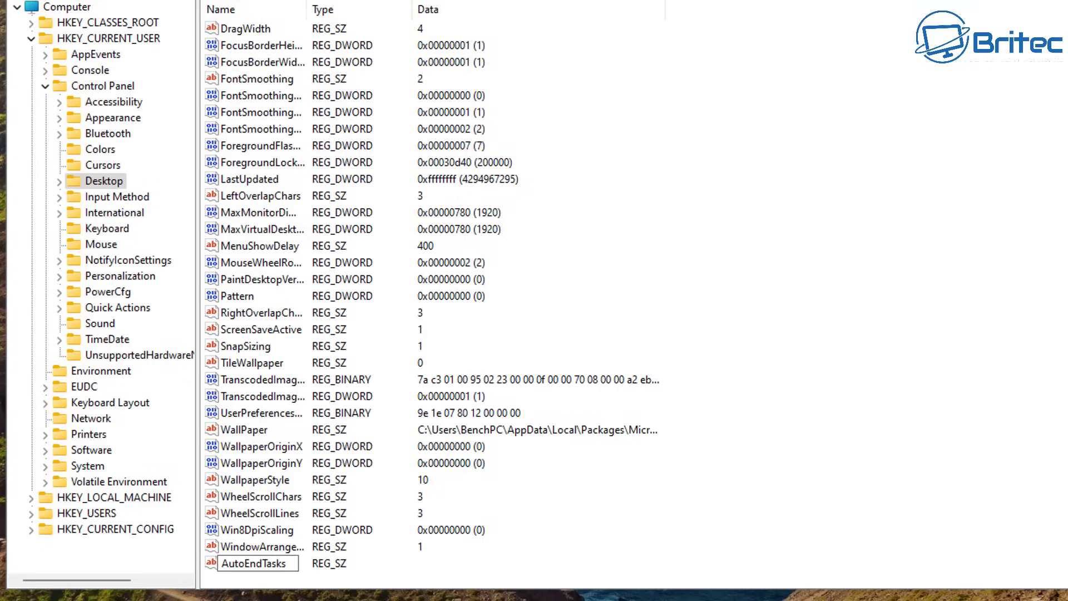
key("Return")
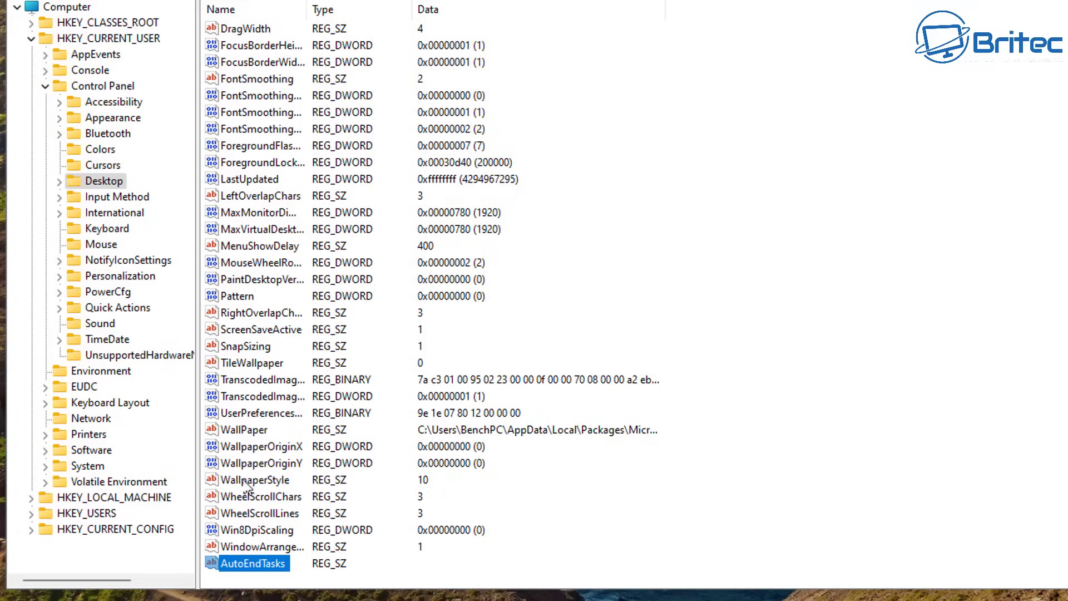
Enter 1 as the value data for AutoEndTasks and confirm
double_click(256, 564)
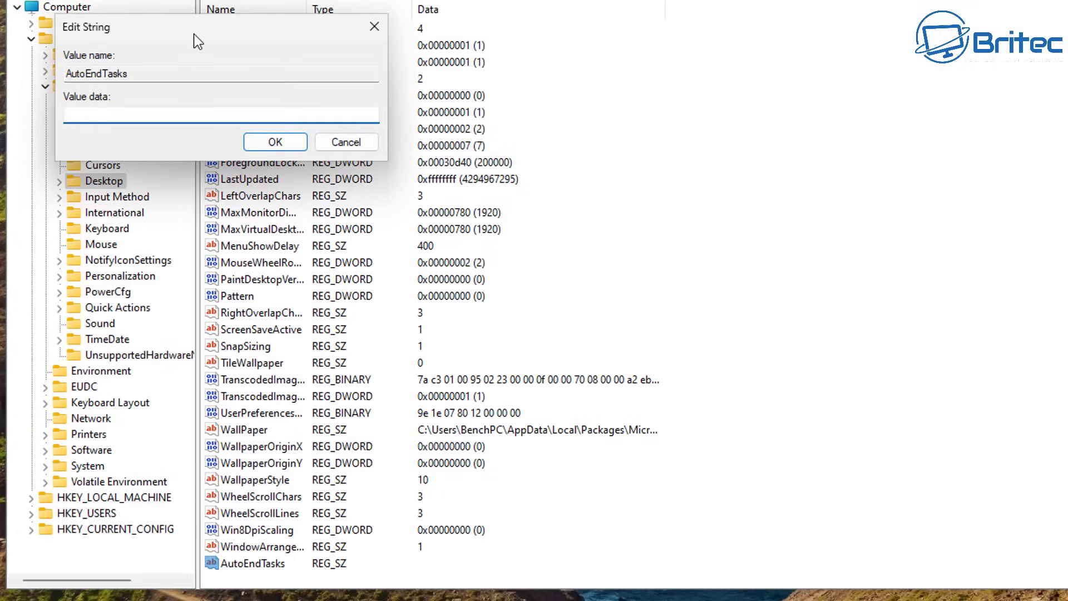
left_click_drag(193, 33, 345, 152)
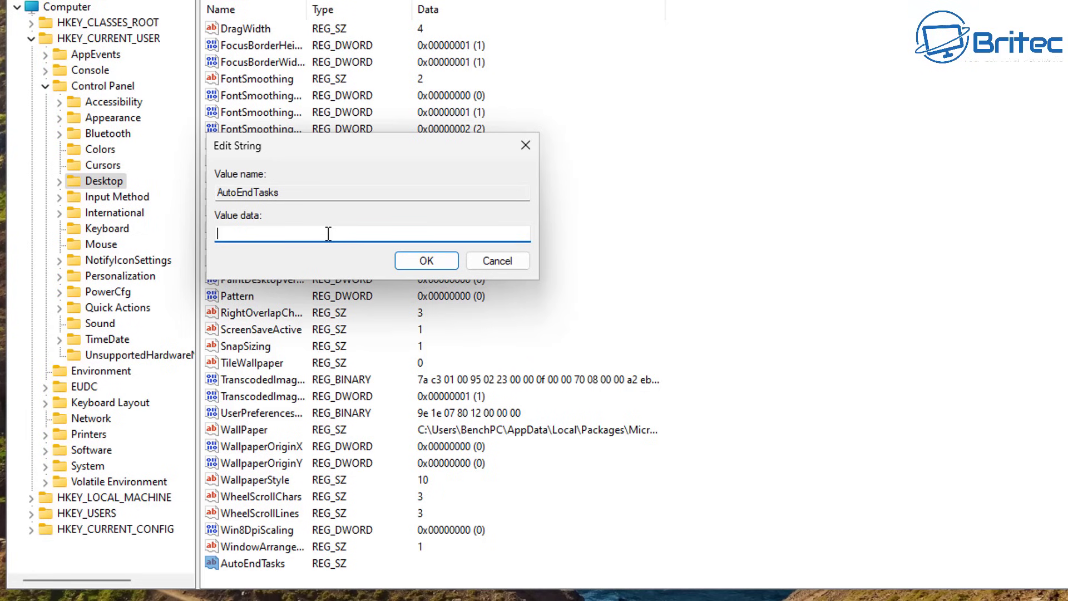
type("1")
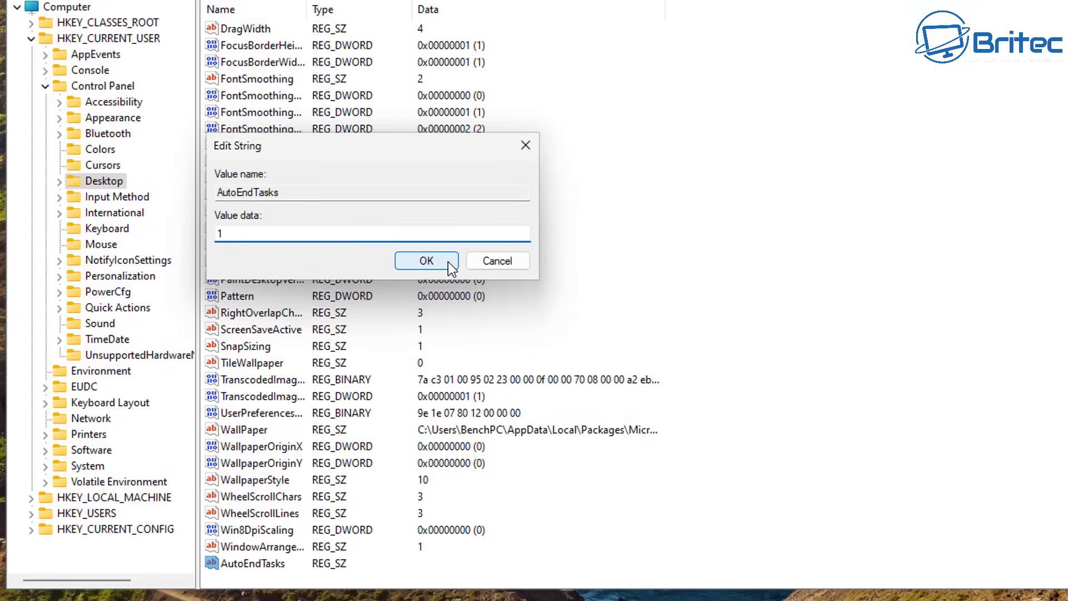
left_click(448, 262)
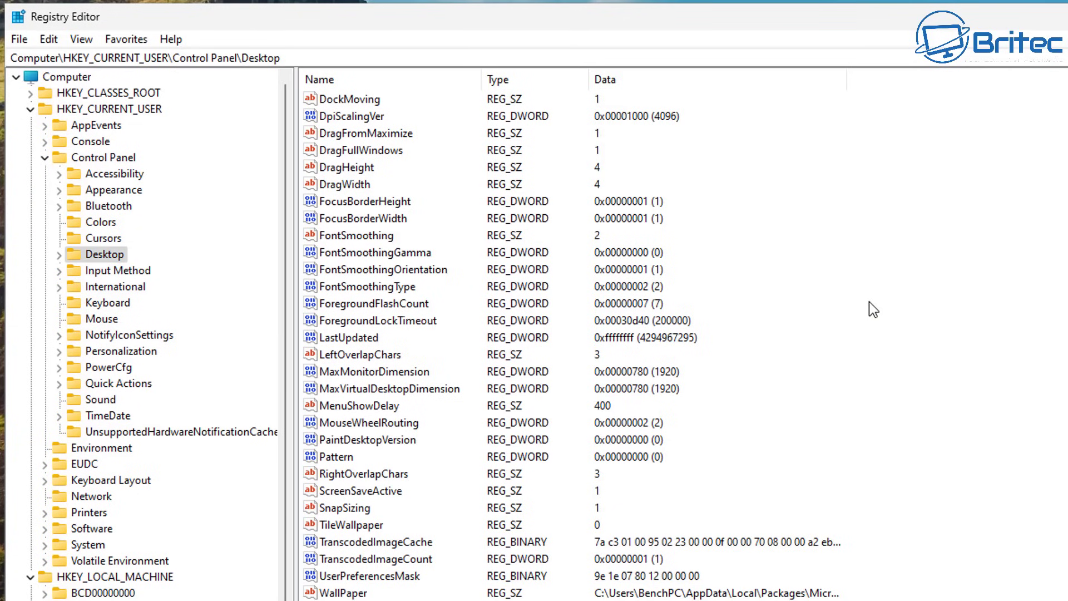
Create another string value in Desktop and name it WaitToKillAppTimeout
right_click(869, 301)
mouse_move(910, 317)
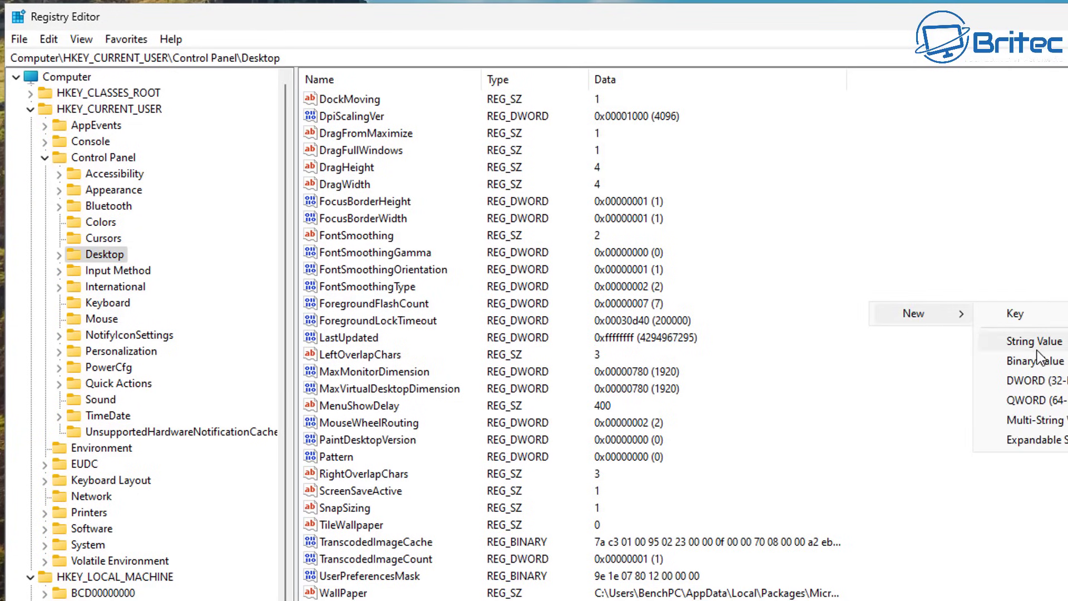
left_click(1035, 338)
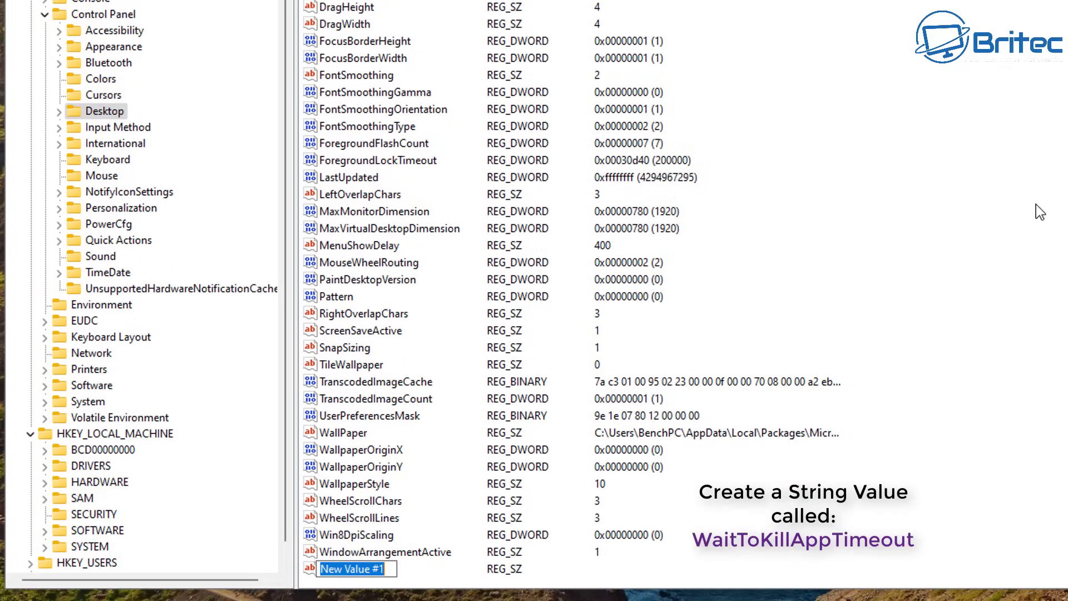
type("Wait")
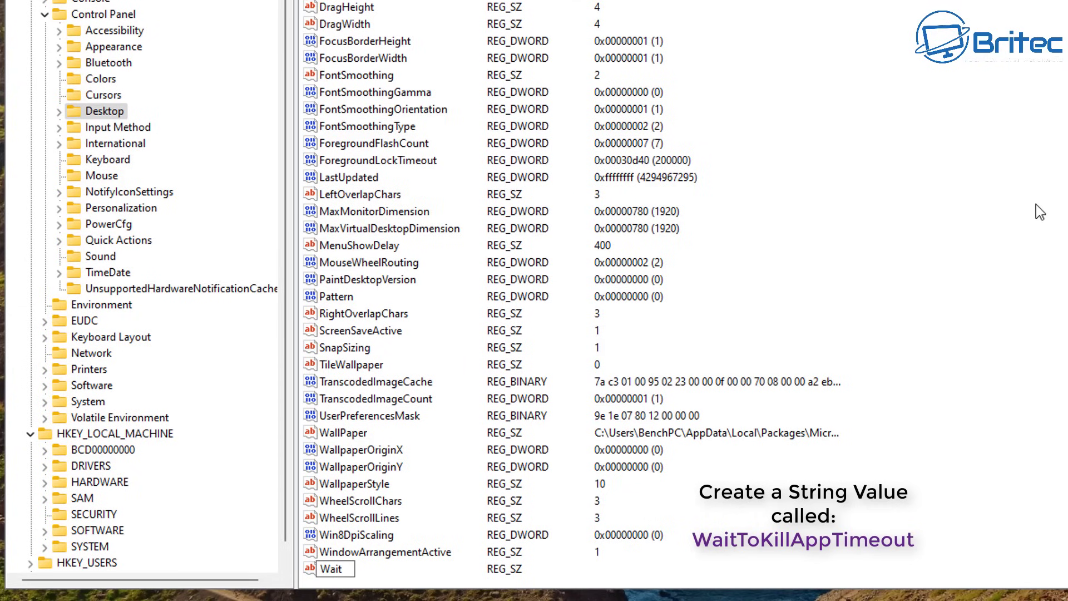
type("ToKillApp")
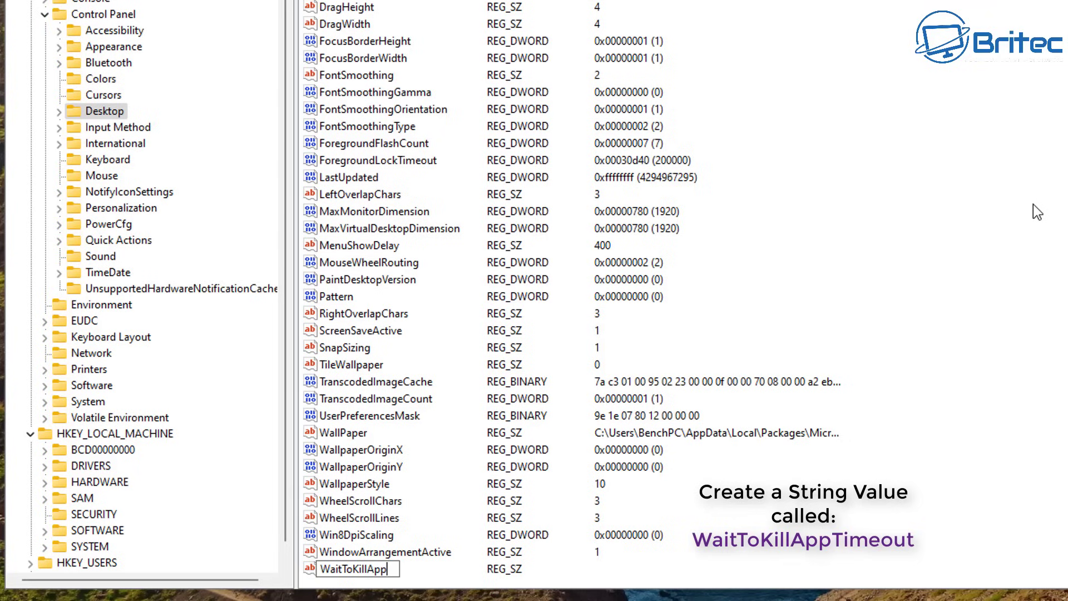
type("Timeout")
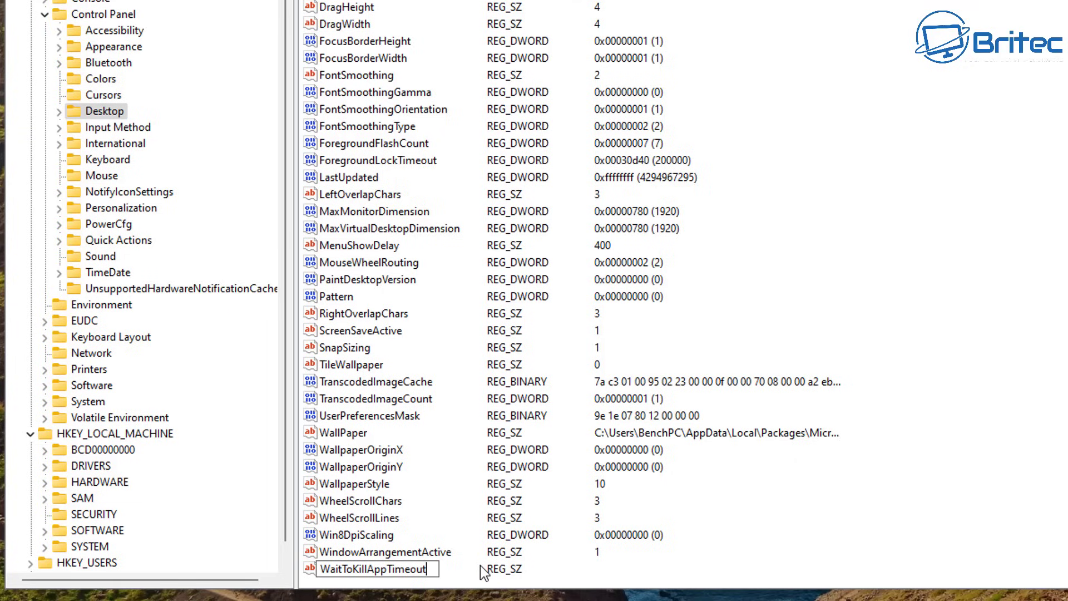
Commit the WaitToKillAppTimeout name and set its value data to 5000
key("Return")
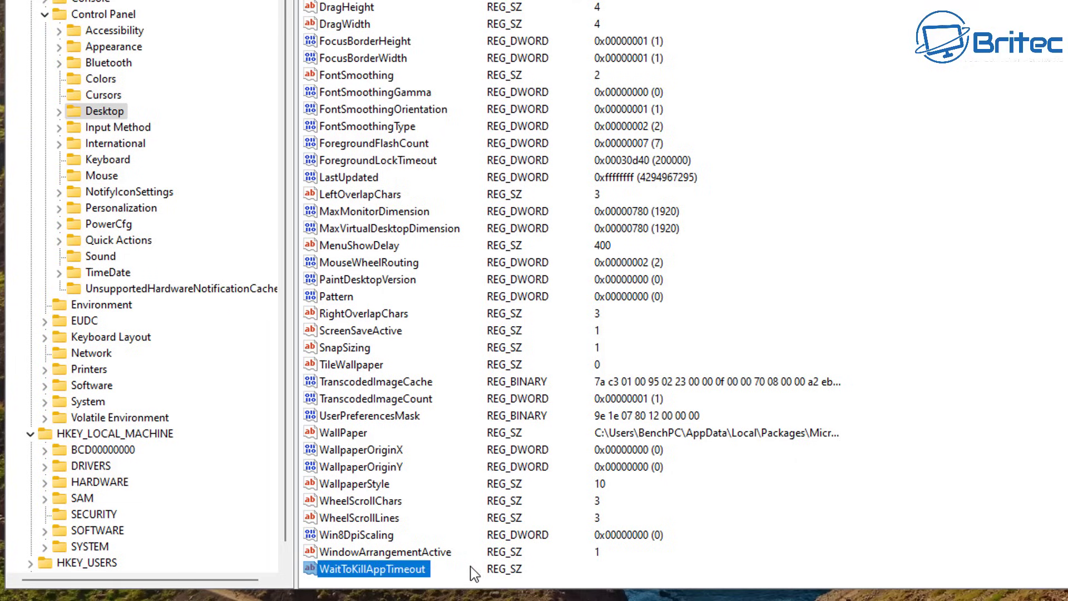
double_click(411, 569)
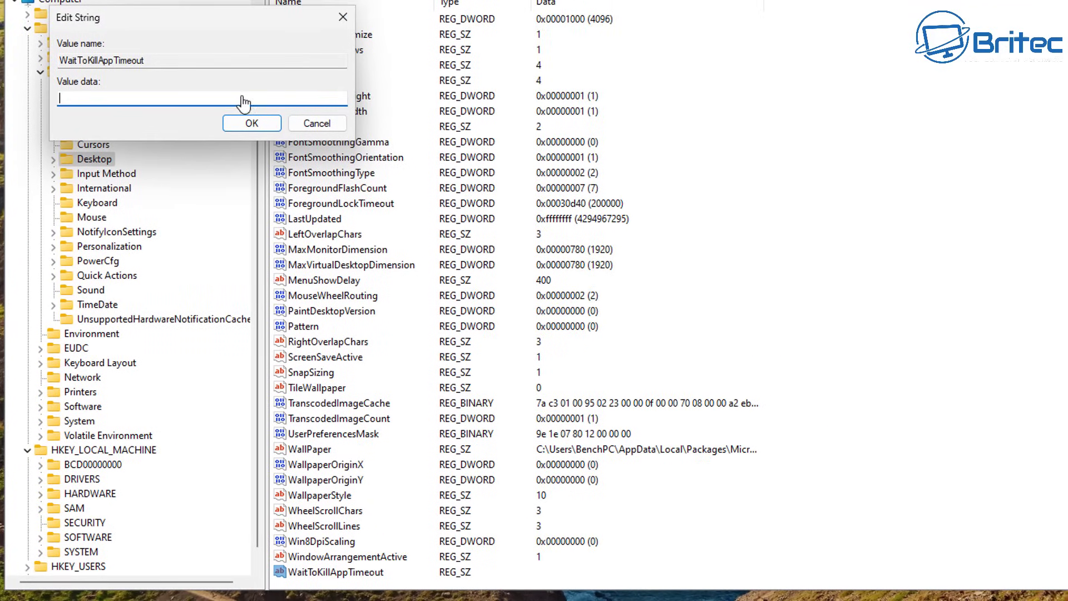
type("50000")
key("BackSpace")
left_click(252, 124)
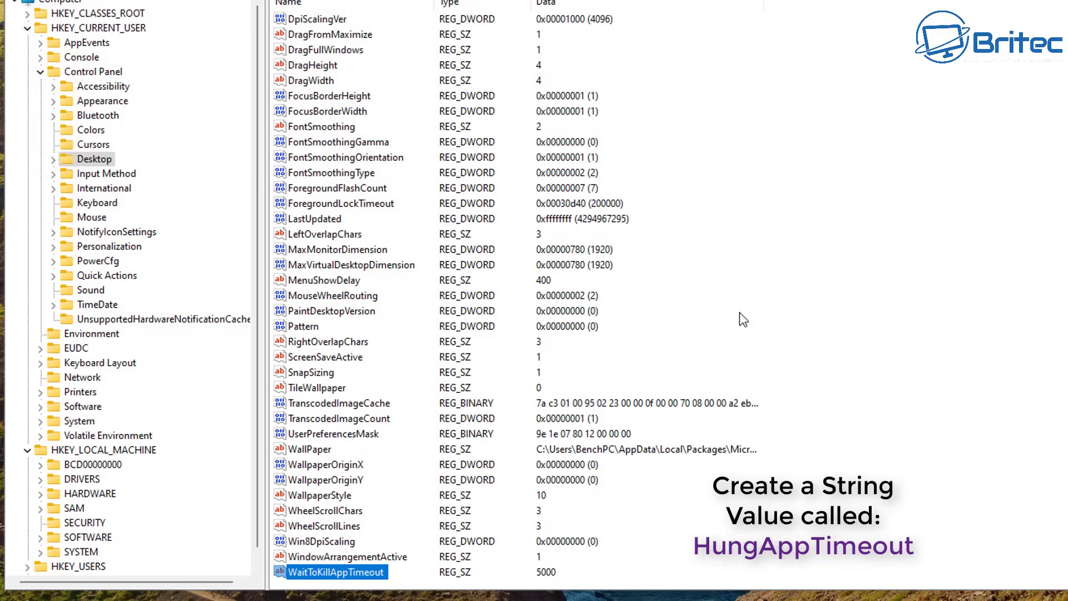
Add a third string value to Desktop and rename it from New Value #1 to HungAppTimeout
right_click(727, 273)
mouse_move(807, 285)
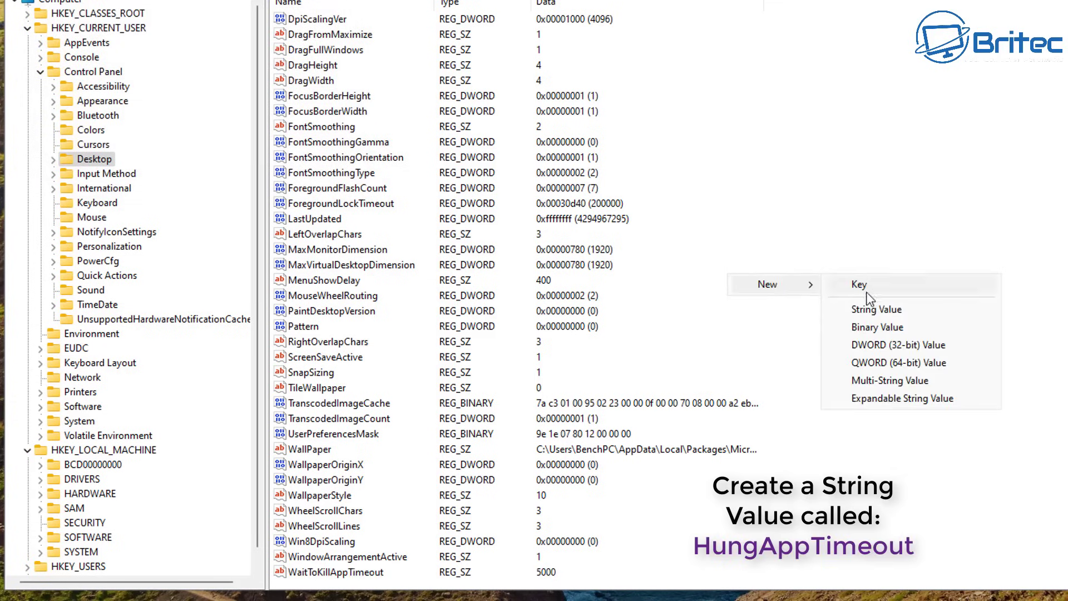
left_click(875, 315)
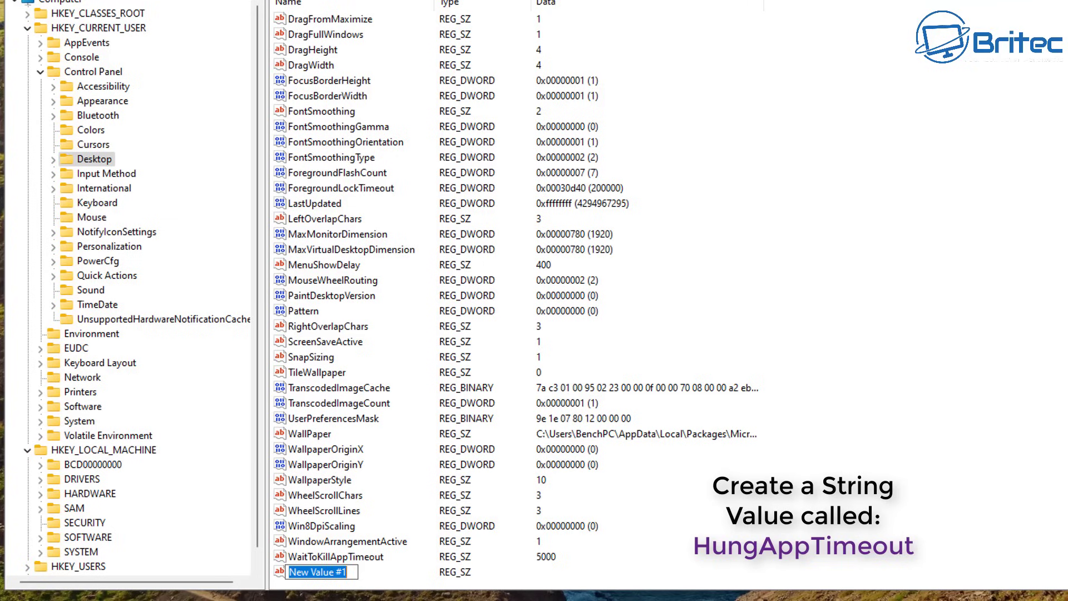
left_click_drag(350, 571, 278, 576)
type("Hu")
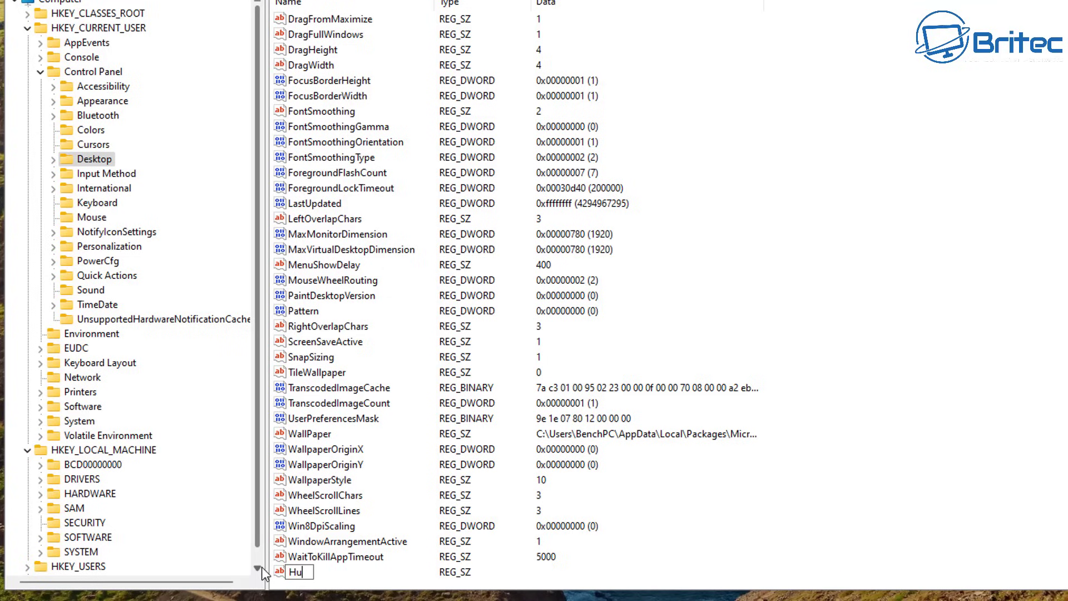
key("BackSpace")
type("ungAppTimeout")
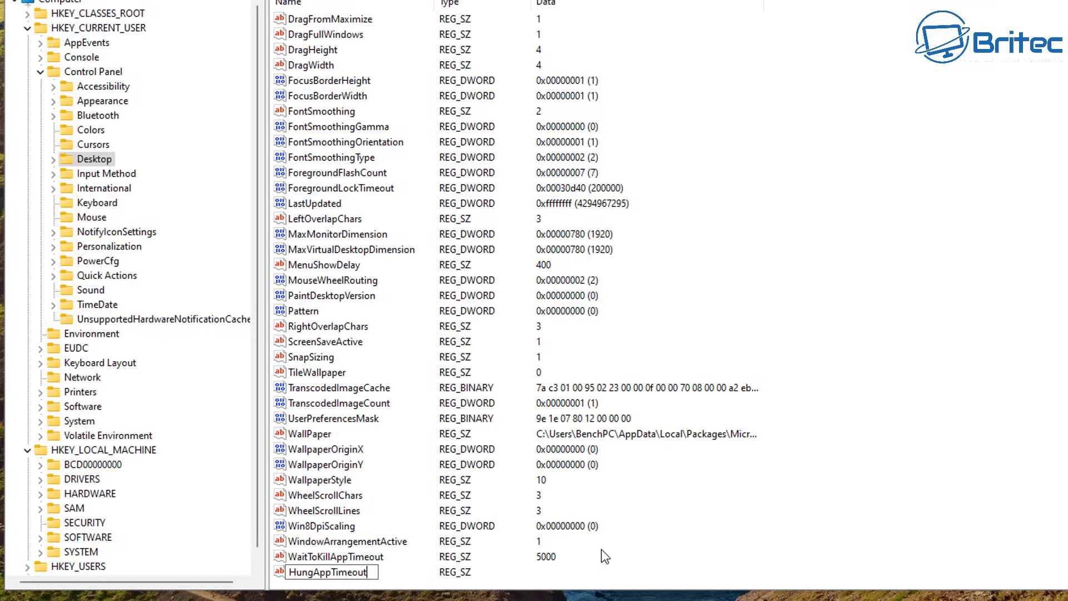
key("Return")
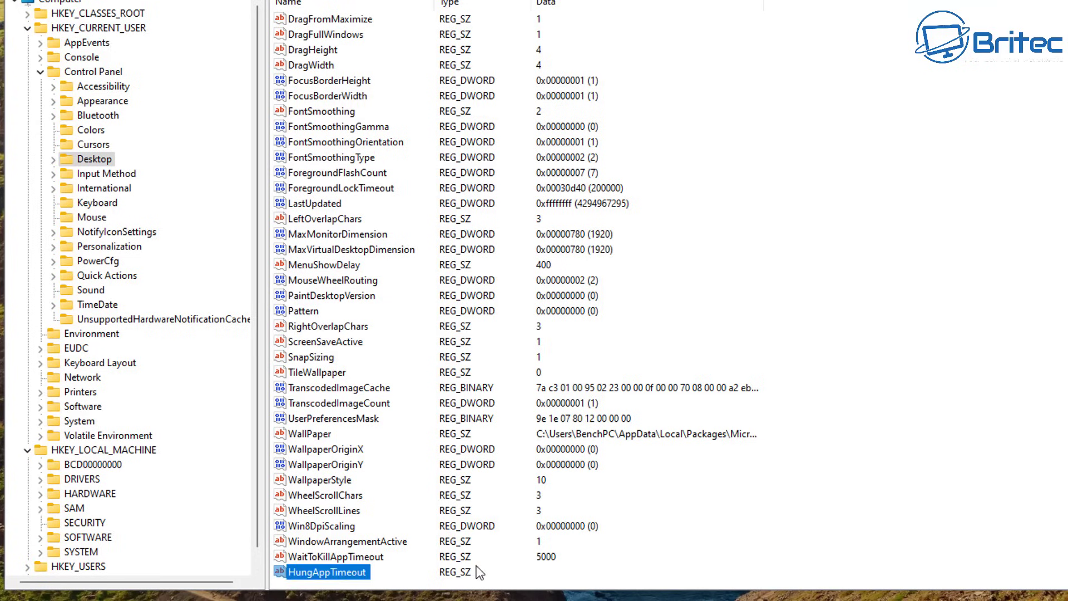
Enter 5000 as HungAppTimeout's value data and deselect it
double_click(334, 575)
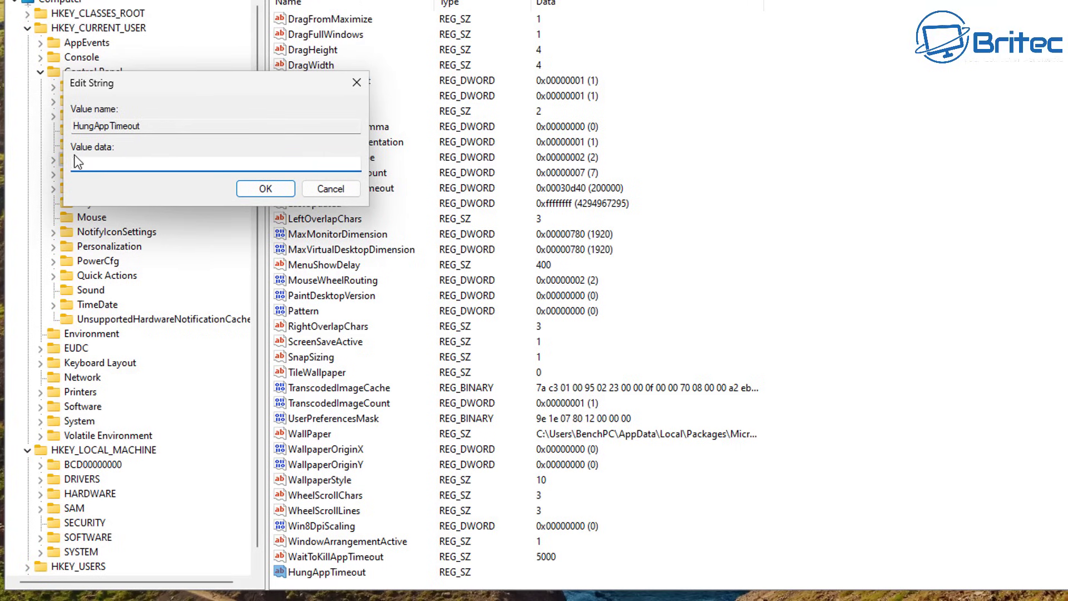
type("5000")
left_click(262, 192)
left_click(642, 549)
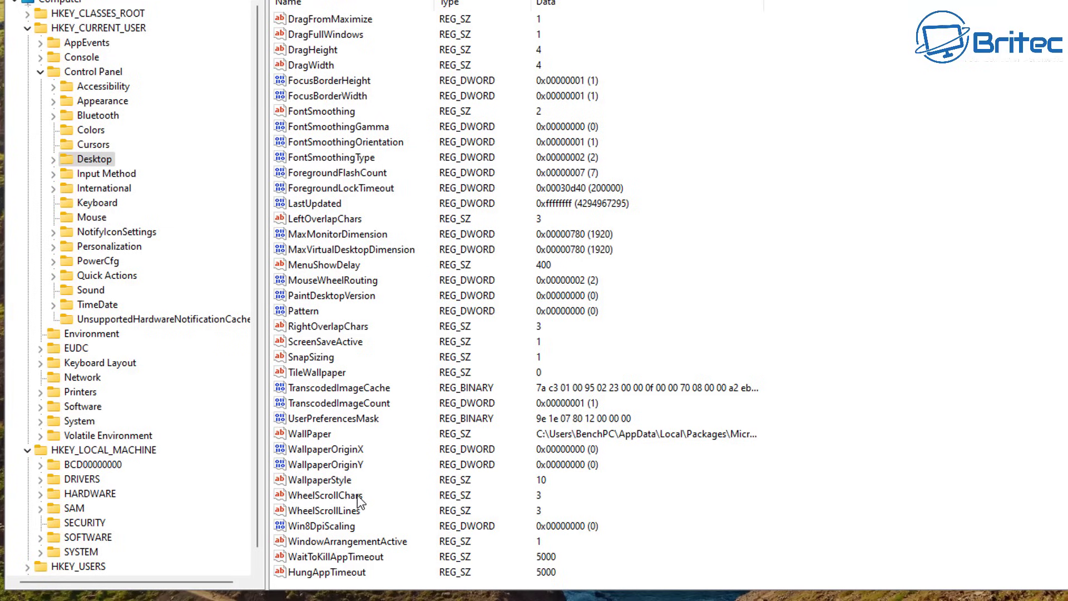
scroll(356, 479, "up", 3)
scroll(350, 445, "up", 1)
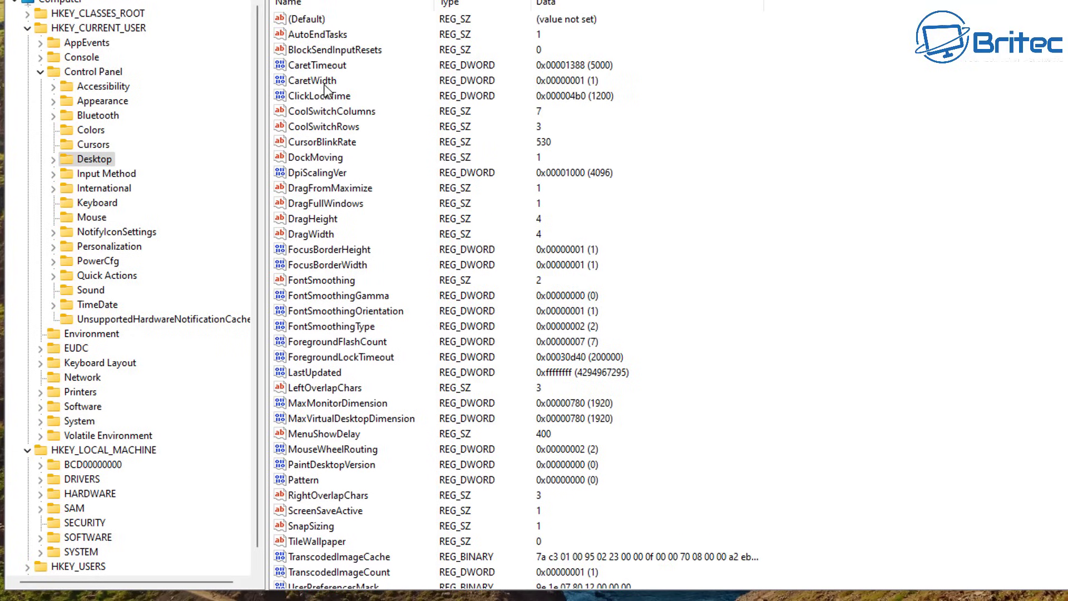
left_click(324, 34)
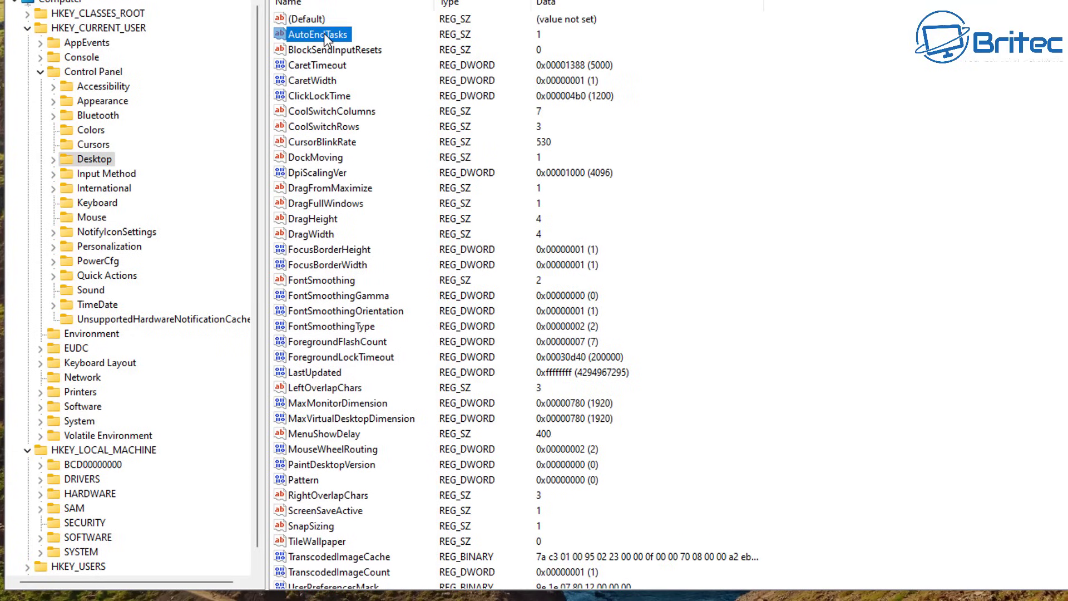
scroll(349, 455, "down", 4)
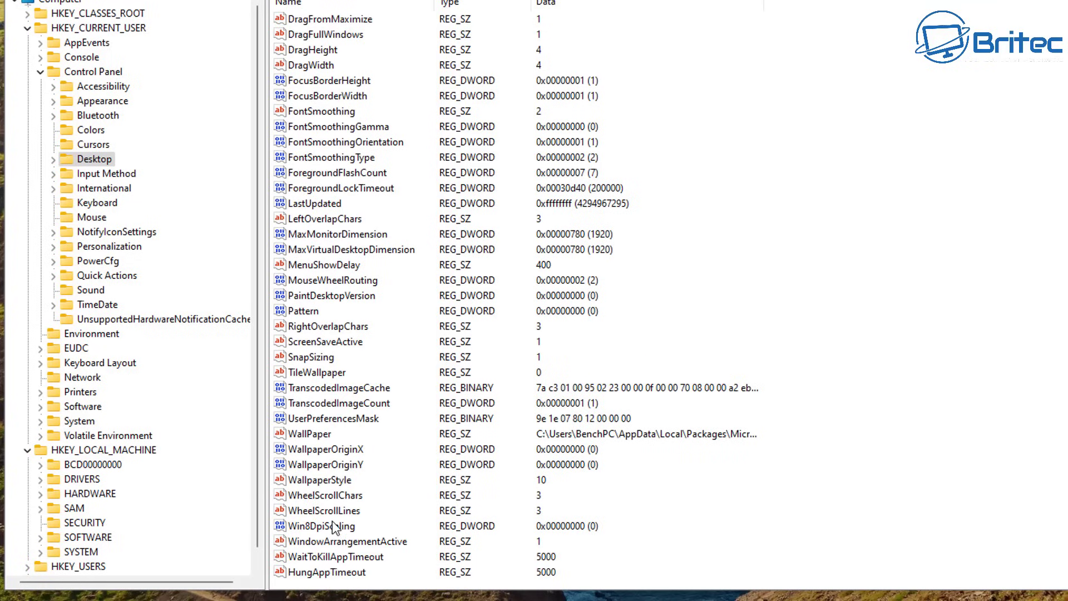
left_click(328, 558)
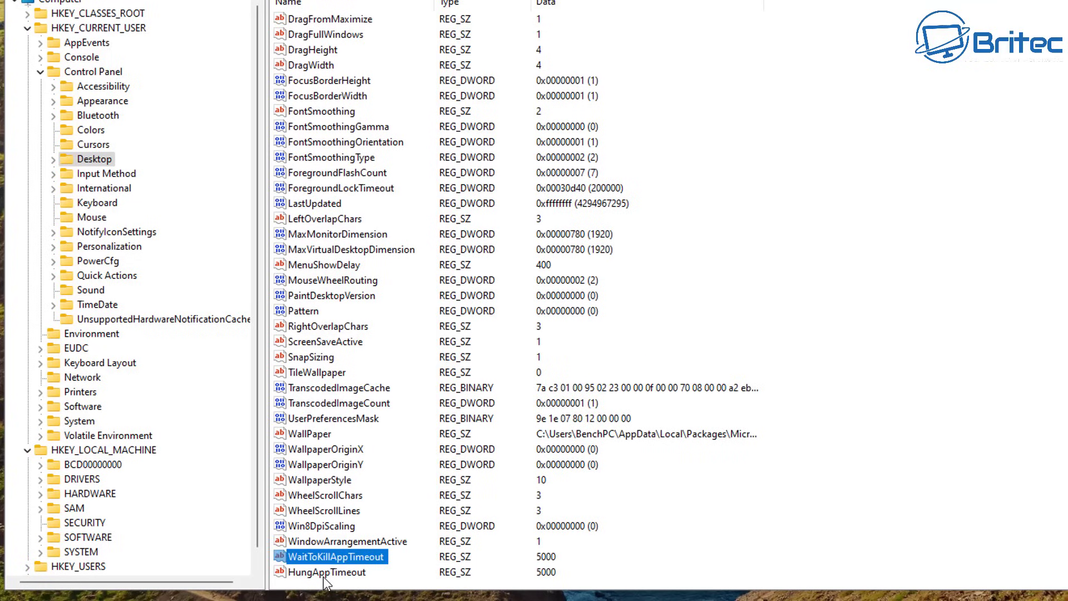
left_click(325, 573)
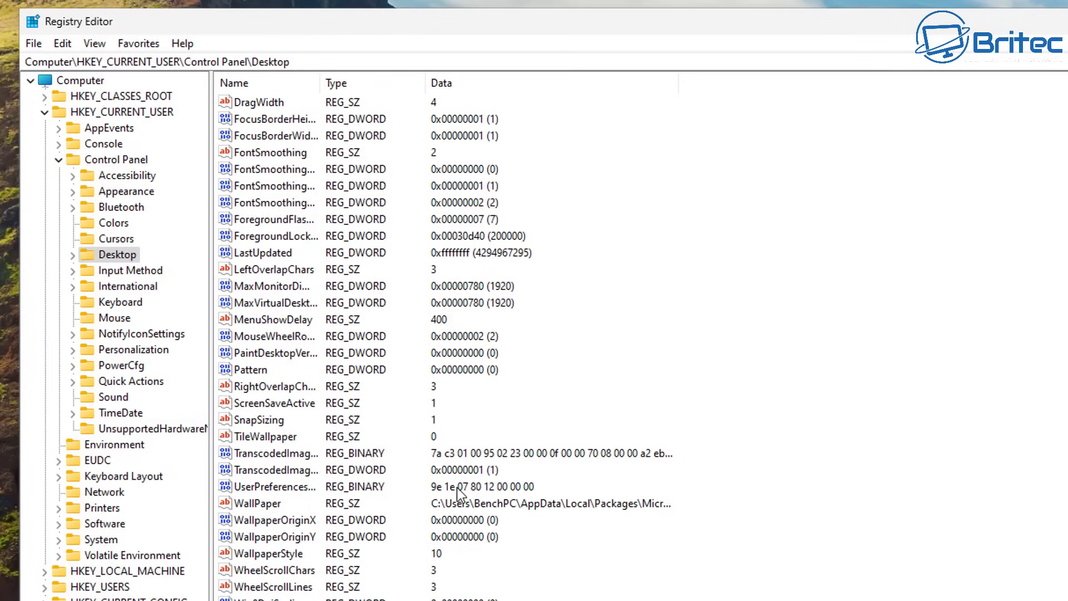
Collapse HKEY_CURRENT_USER, open HKEY_LOCAL_MACHINE\SYSTEM\CurrentControlSet\Control, and widen the Name column
left_click(58, 160)
left_click(43, 113)
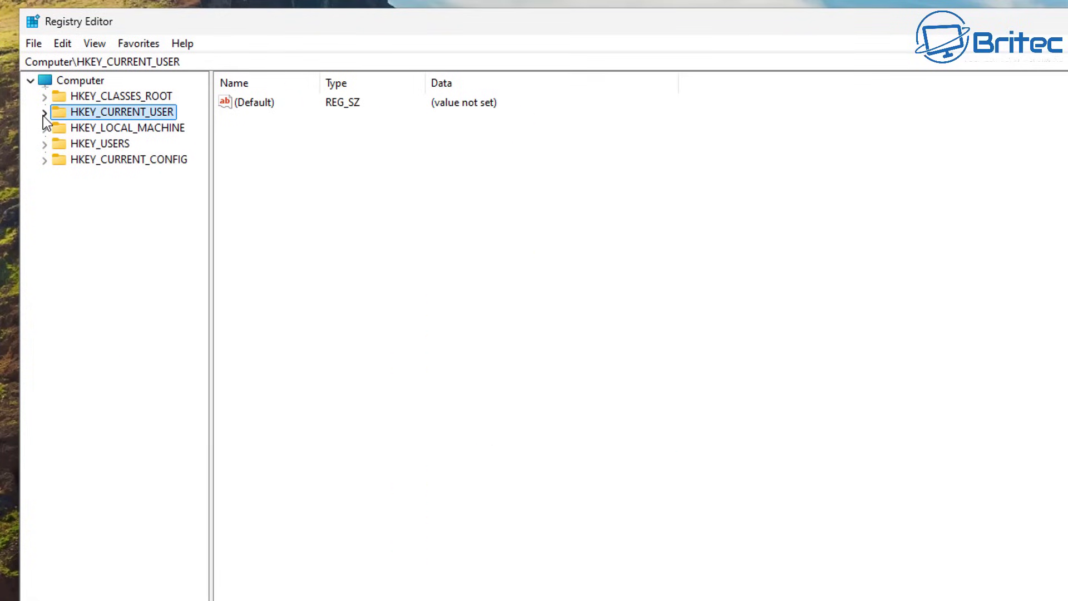
left_click(109, 129)
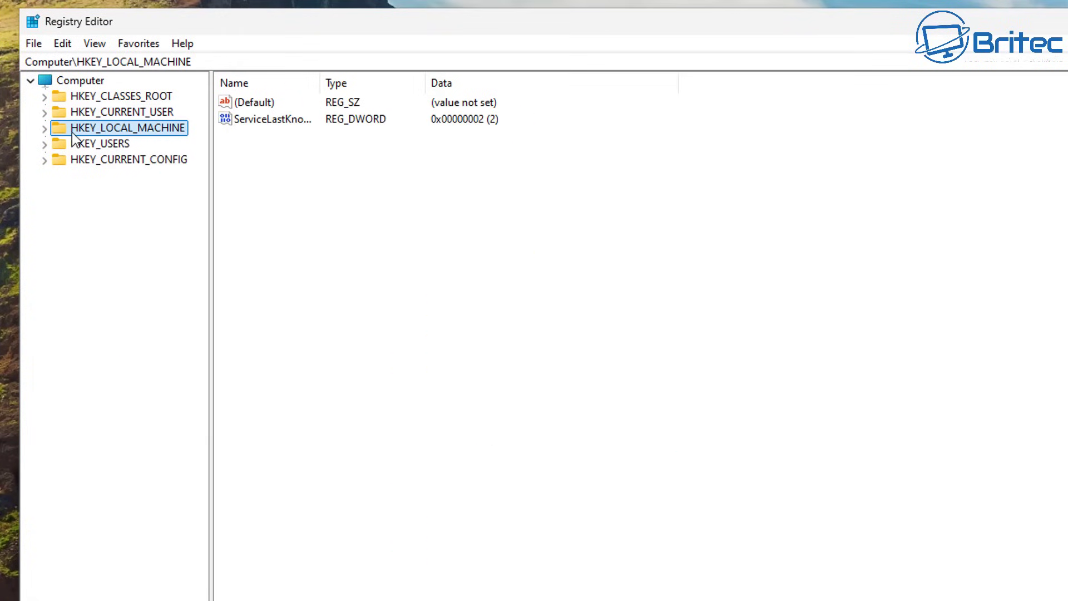
left_click(44, 129)
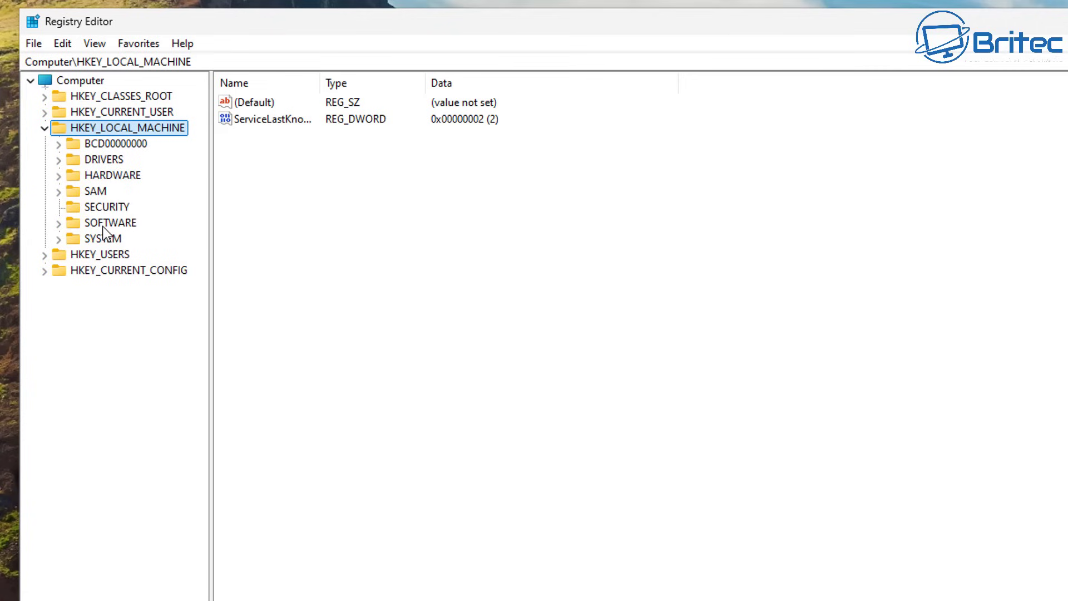
left_click(103, 239)
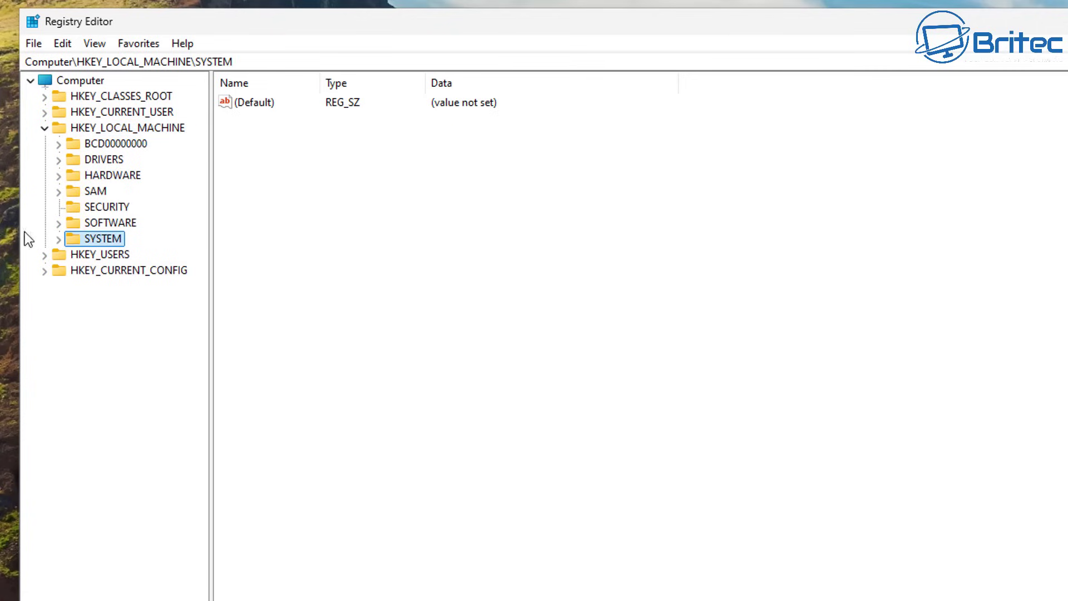
left_click(58, 239)
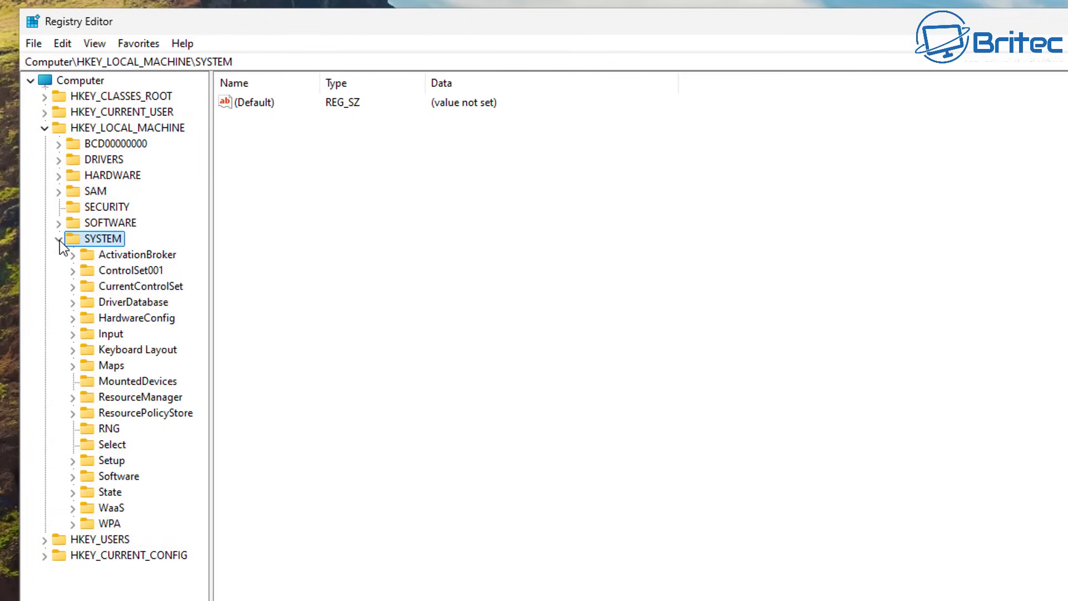
left_click(120, 287)
left_click(73, 287)
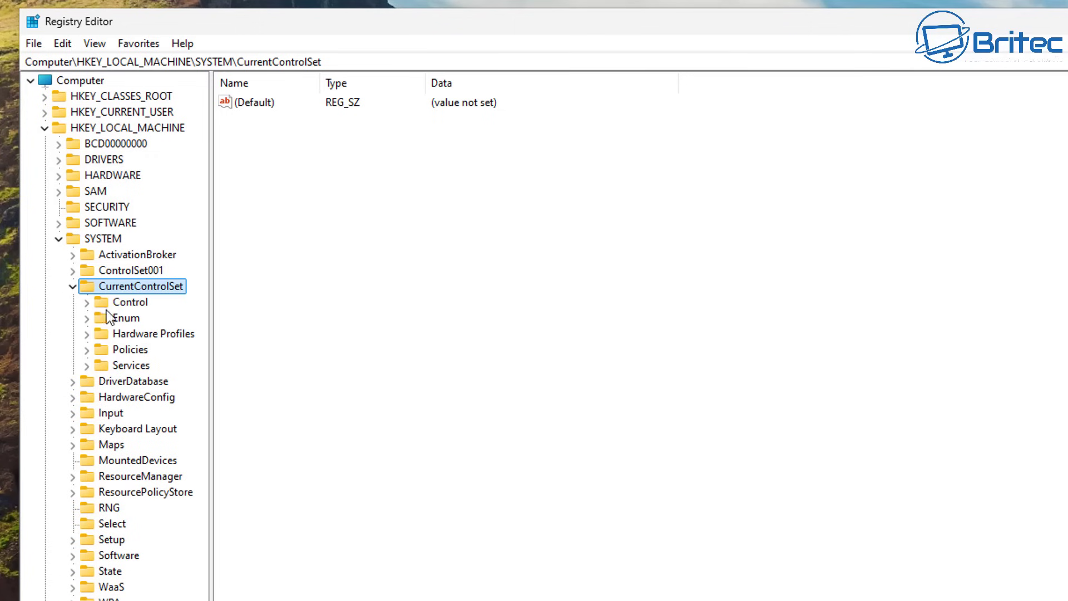
left_click(129, 303)
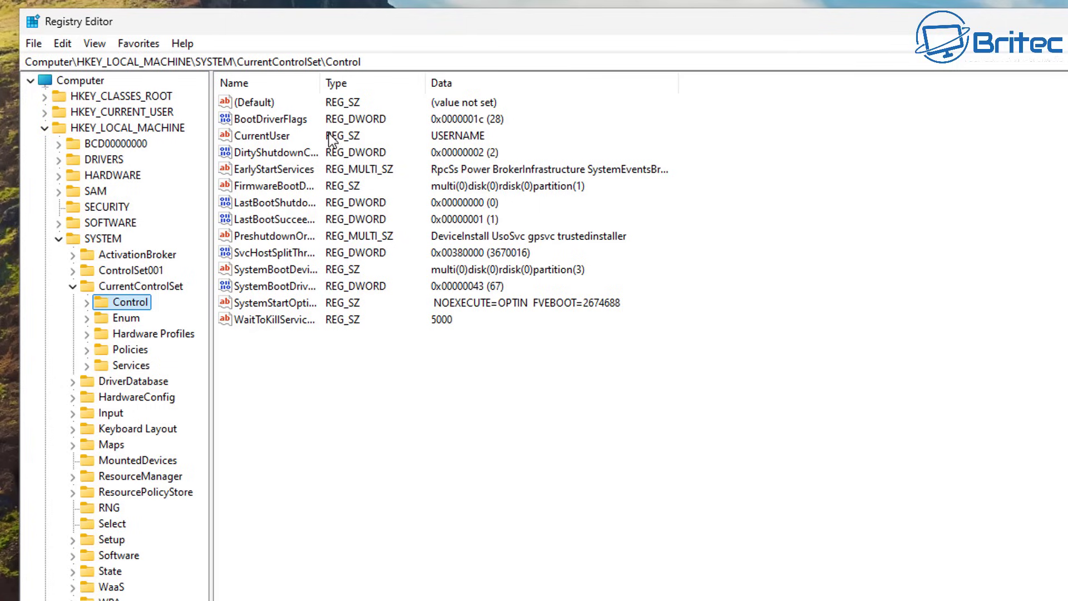
left_click_drag(321, 84, 395, 93)
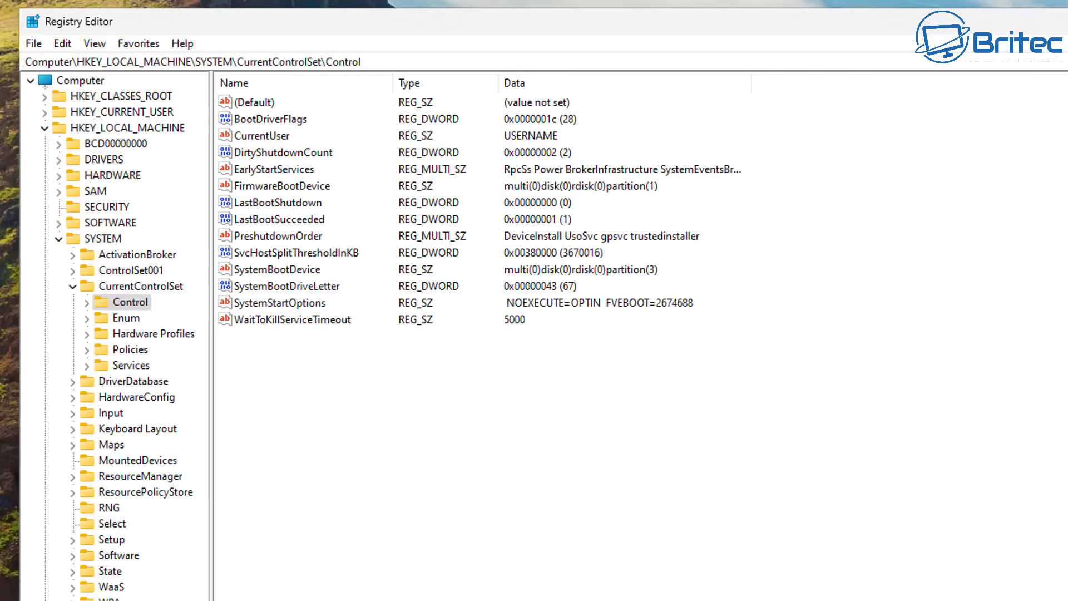
Replace WaitToKillServiceTimeout's data of 5000 with 2000 and confirm
left_click(298, 322)
double_click(298, 321)
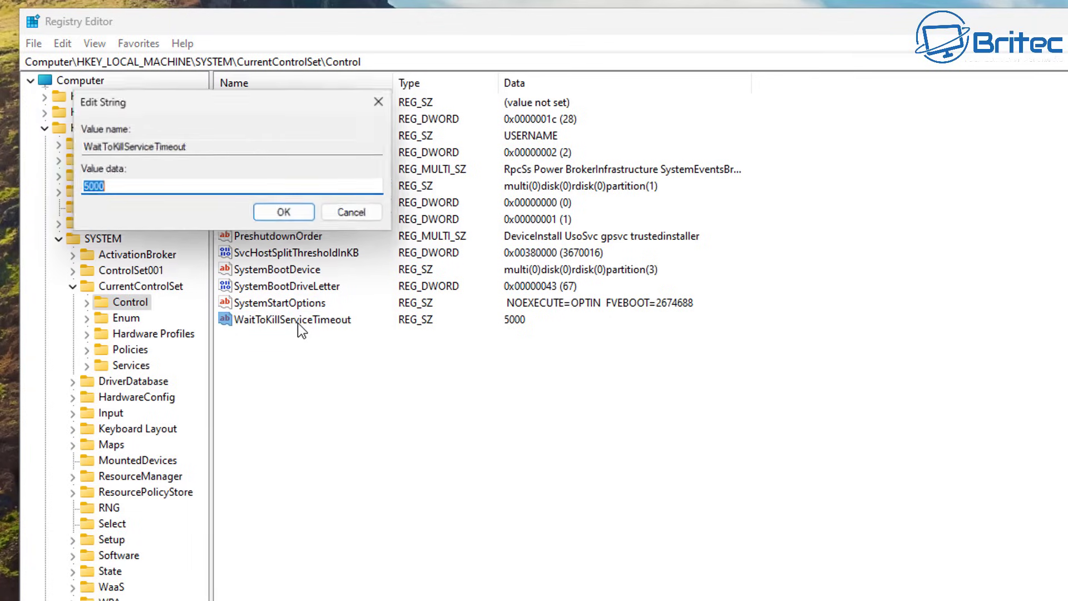
left_click_drag(224, 101, 380, 162)
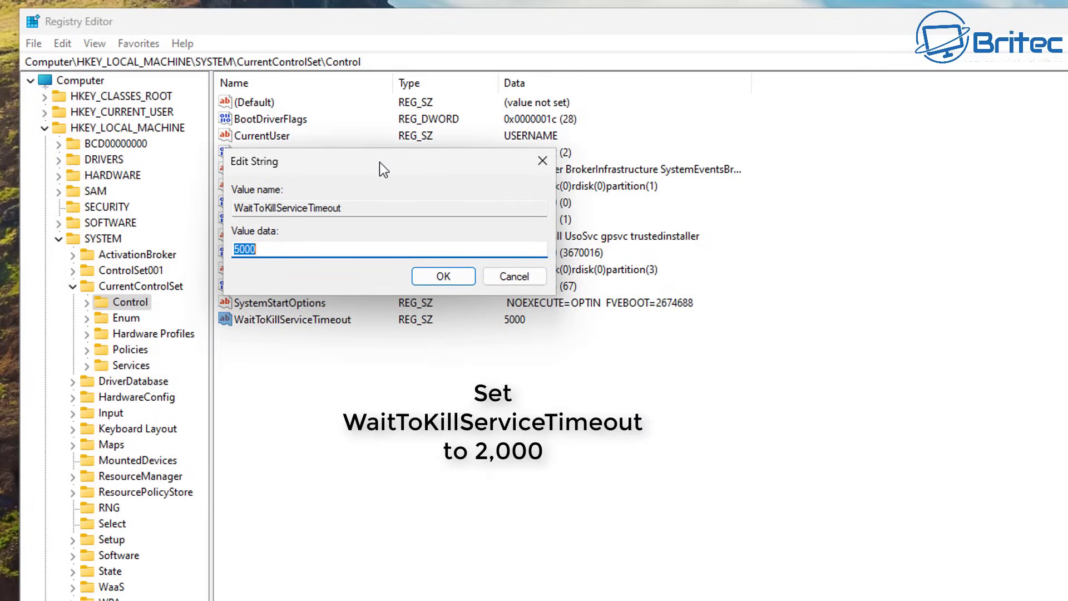
left_click(275, 248)
left_click_drag(287, 249, 138, 266)
type("2000")
left_click(449, 282)
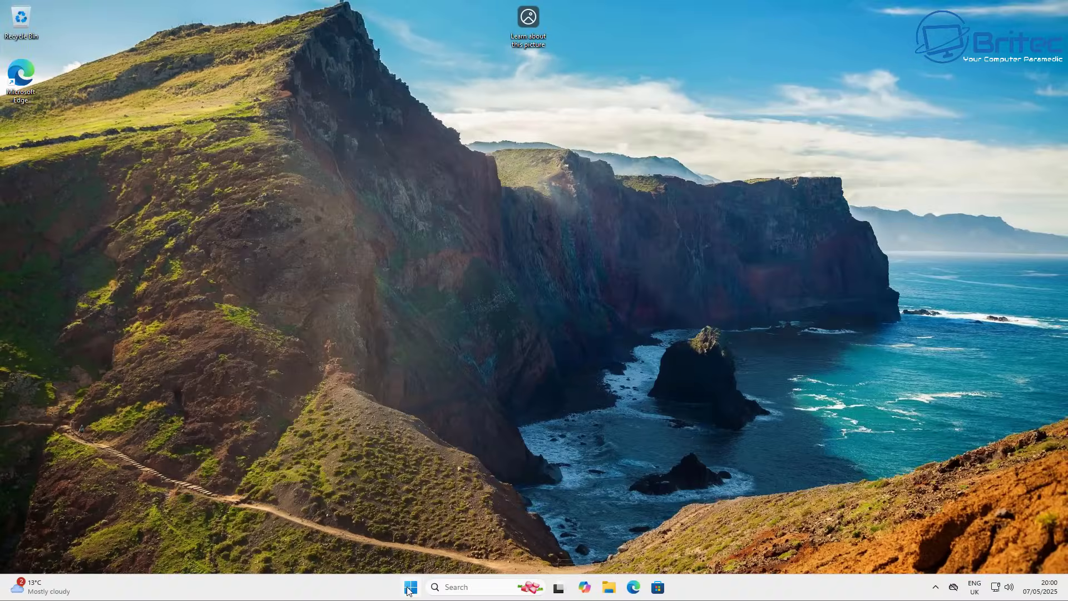
Show the Start menu power options (Lock, Shut down, Restart) to restart the computer
left_click(409, 587)
left_click(673, 548)
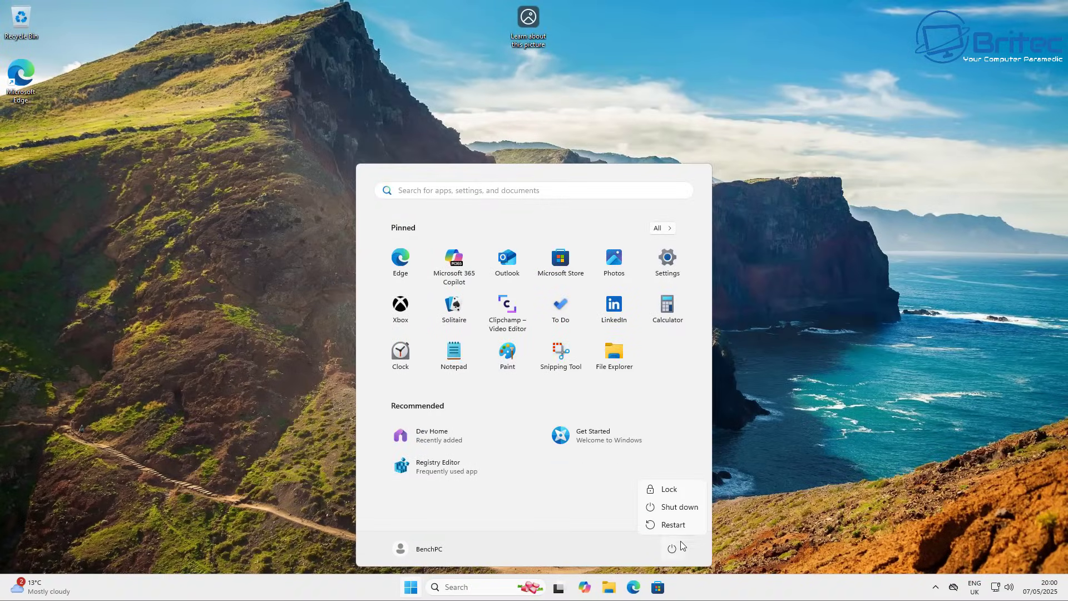